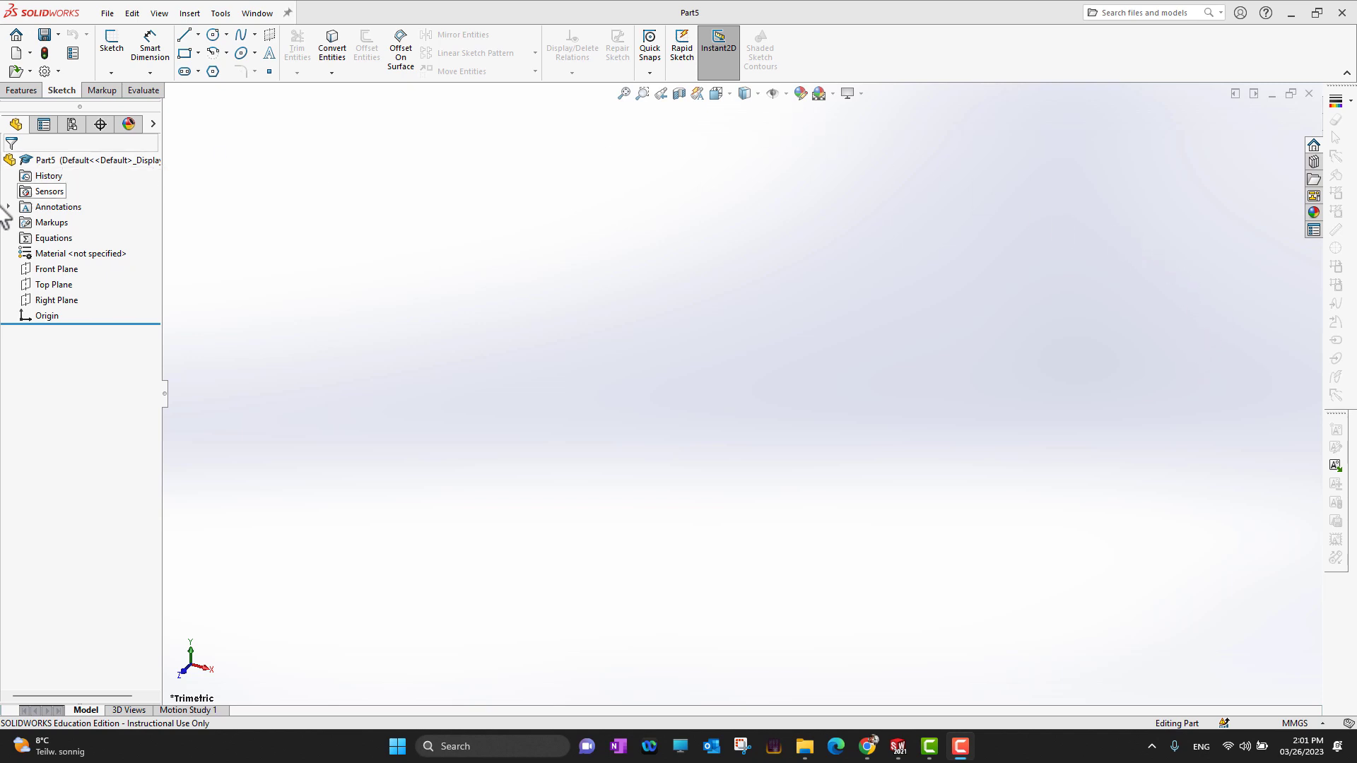
Sketch a three-sided polygon on the Front Plane and switch its construction circle from inscribed to circumscribed.
{"action": "left_click", "coordinate": [53, 270]}
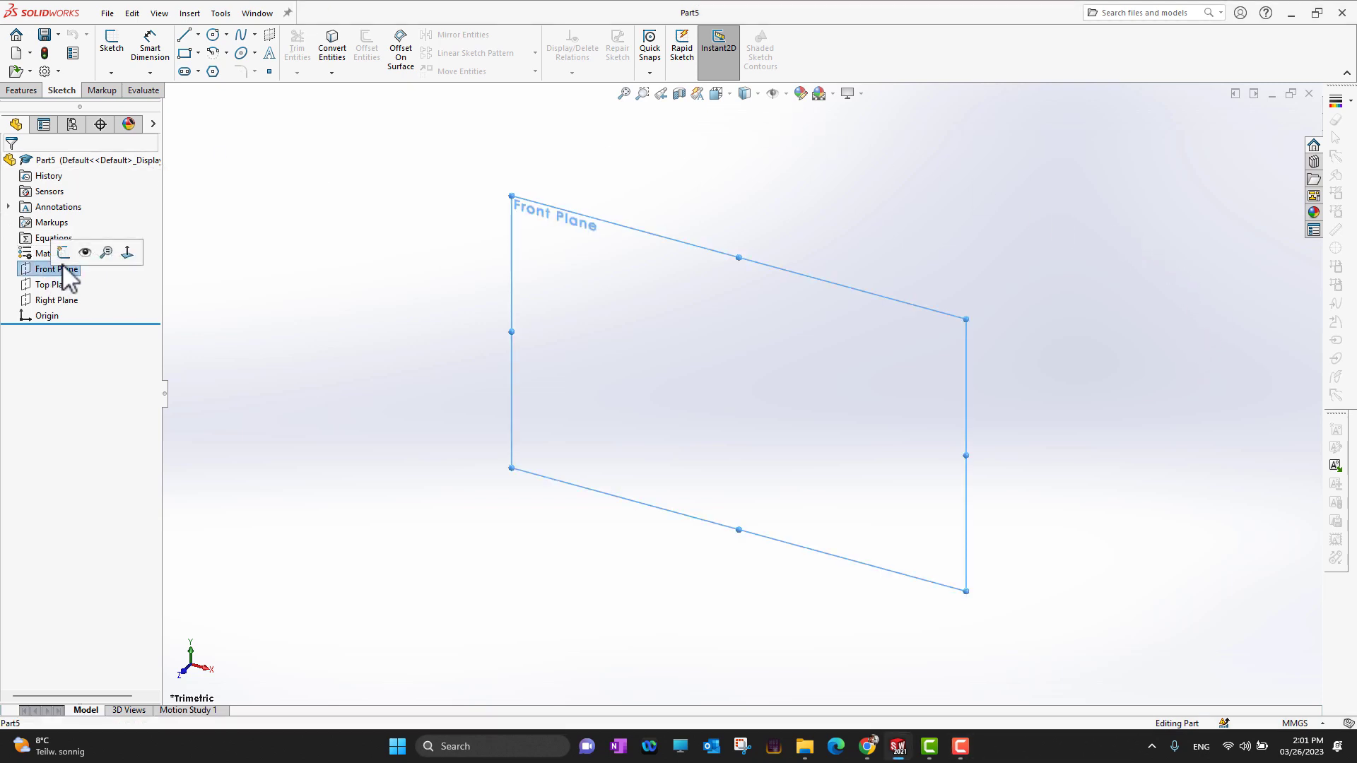
{"action": "left_click", "coordinate": [64, 253]}
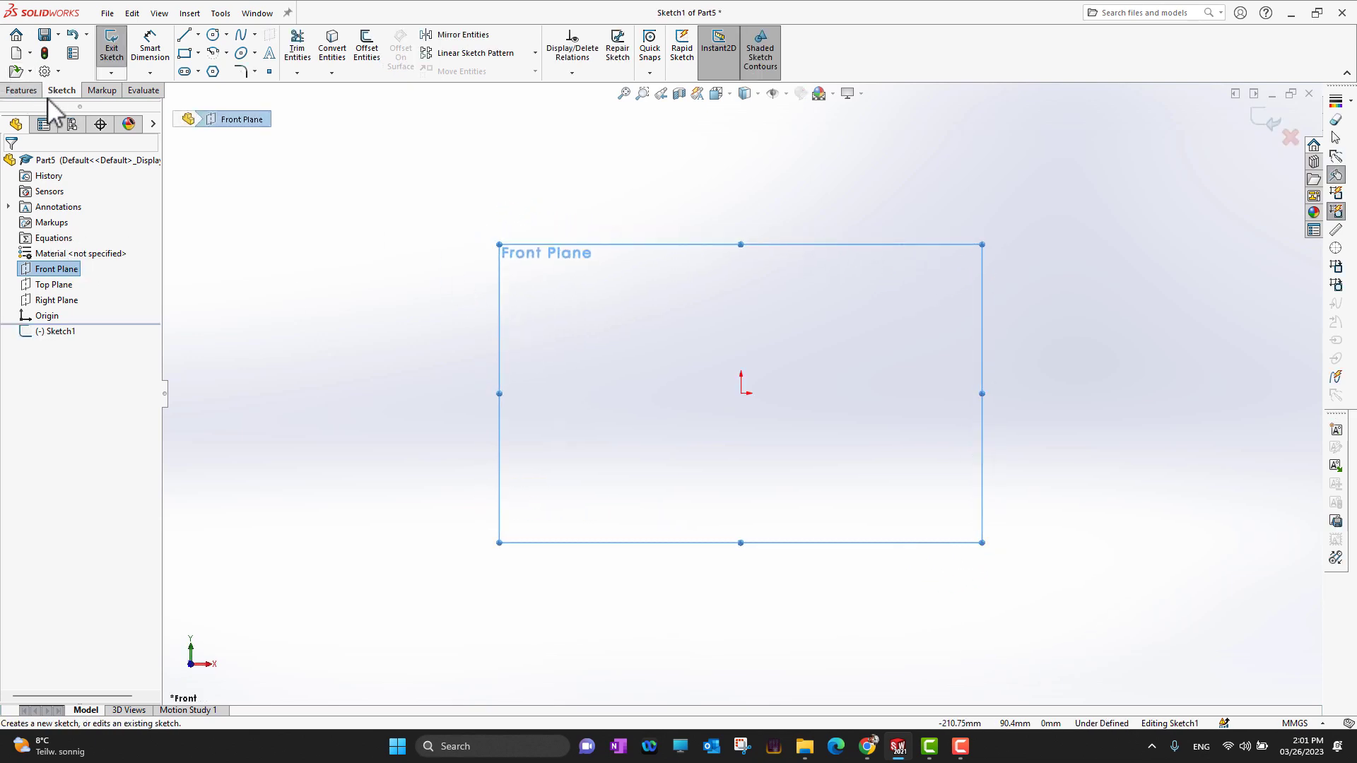
{"action": "left_click", "coordinate": [213, 71]}
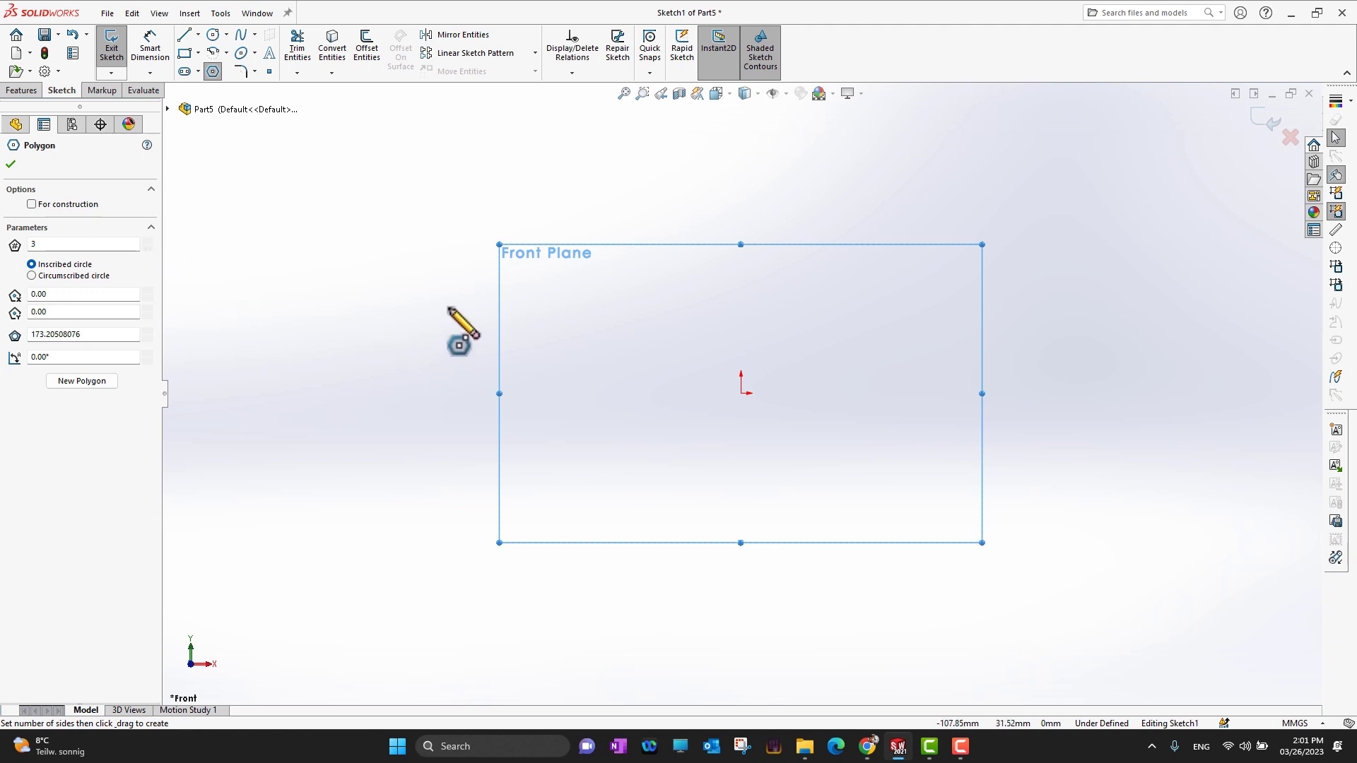
{"action": "mouse_move", "coordinate": [449, 265]}
{"action": "left_mouse_down"}
{"action": "mouse_move", "coordinate": [518, 321]}
{"action": "mouse_move", "coordinate": [560, 309]}
{"action": "mouse_move", "coordinate": [564, 336]}
{"action": "mouse_move", "coordinate": [593, 343]}
{"action": "left_mouse_up"}
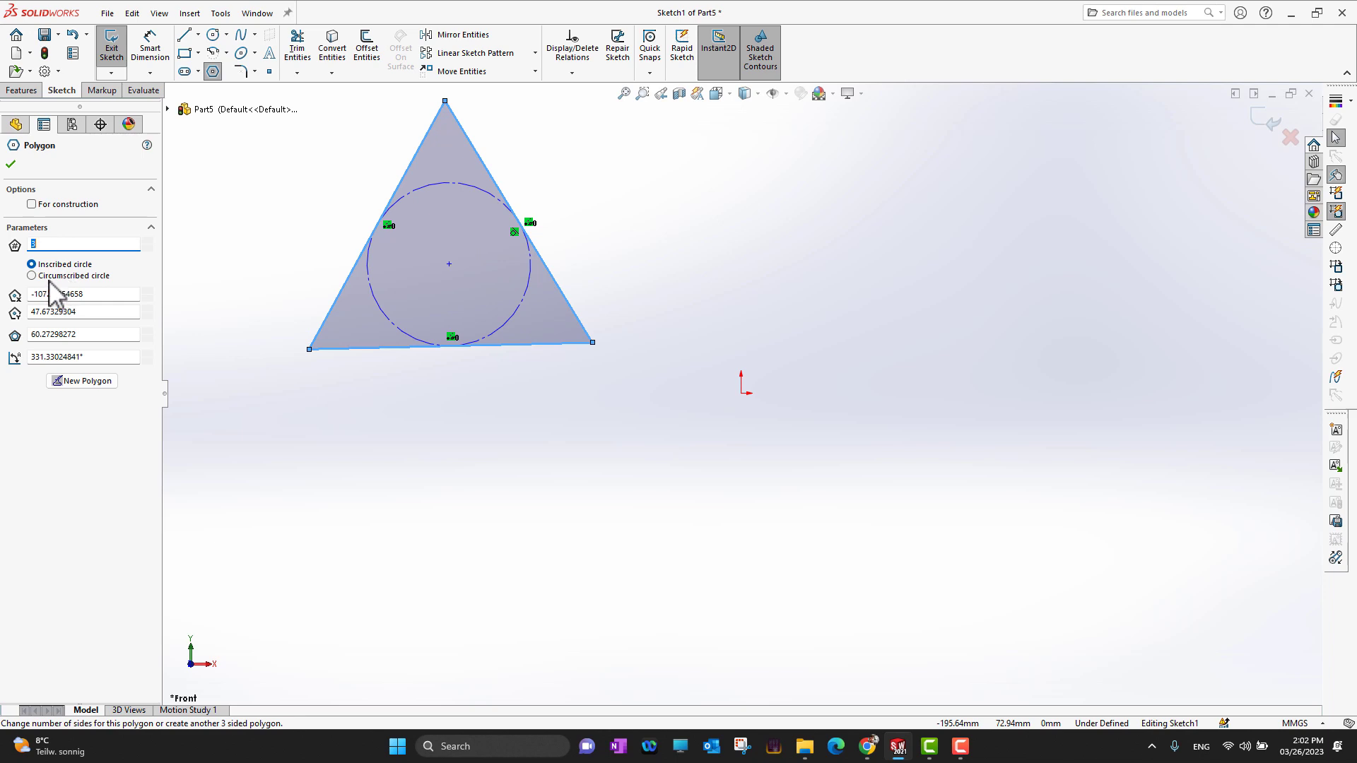
{"action": "left_click", "coordinate": [51, 277]}
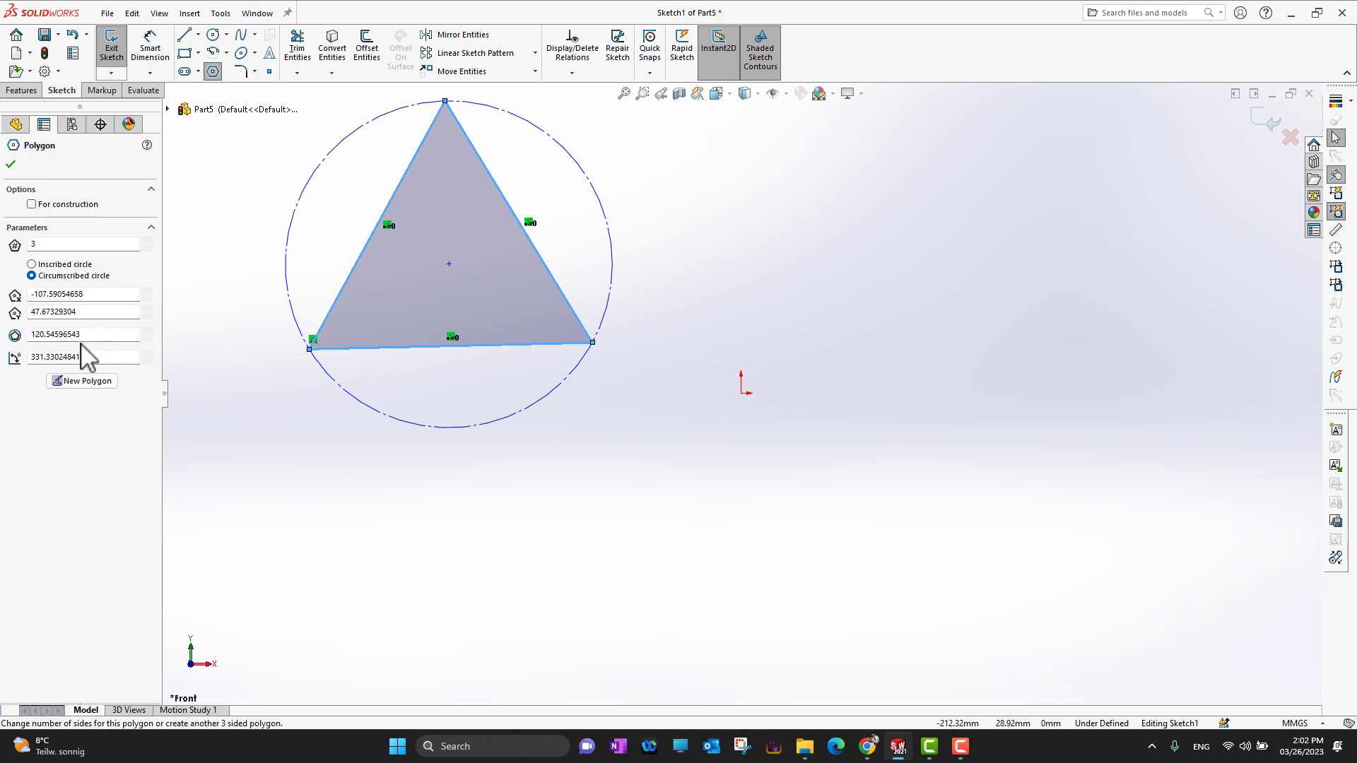
{"action": "left_click", "coordinate": [11, 166]}
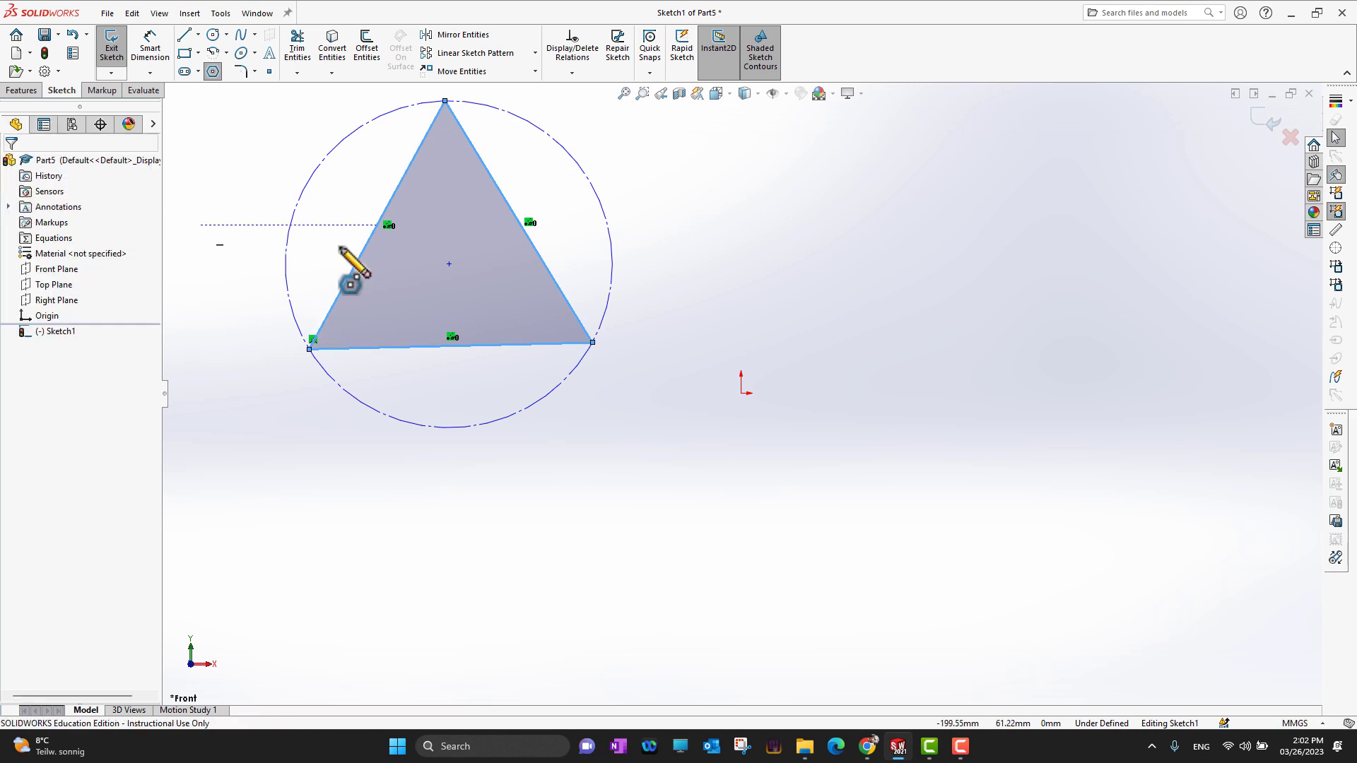
Dimension the diameter of the triangle's circumscribed circle as 100 mm.
{"action": "left_click", "coordinate": [151, 56]}
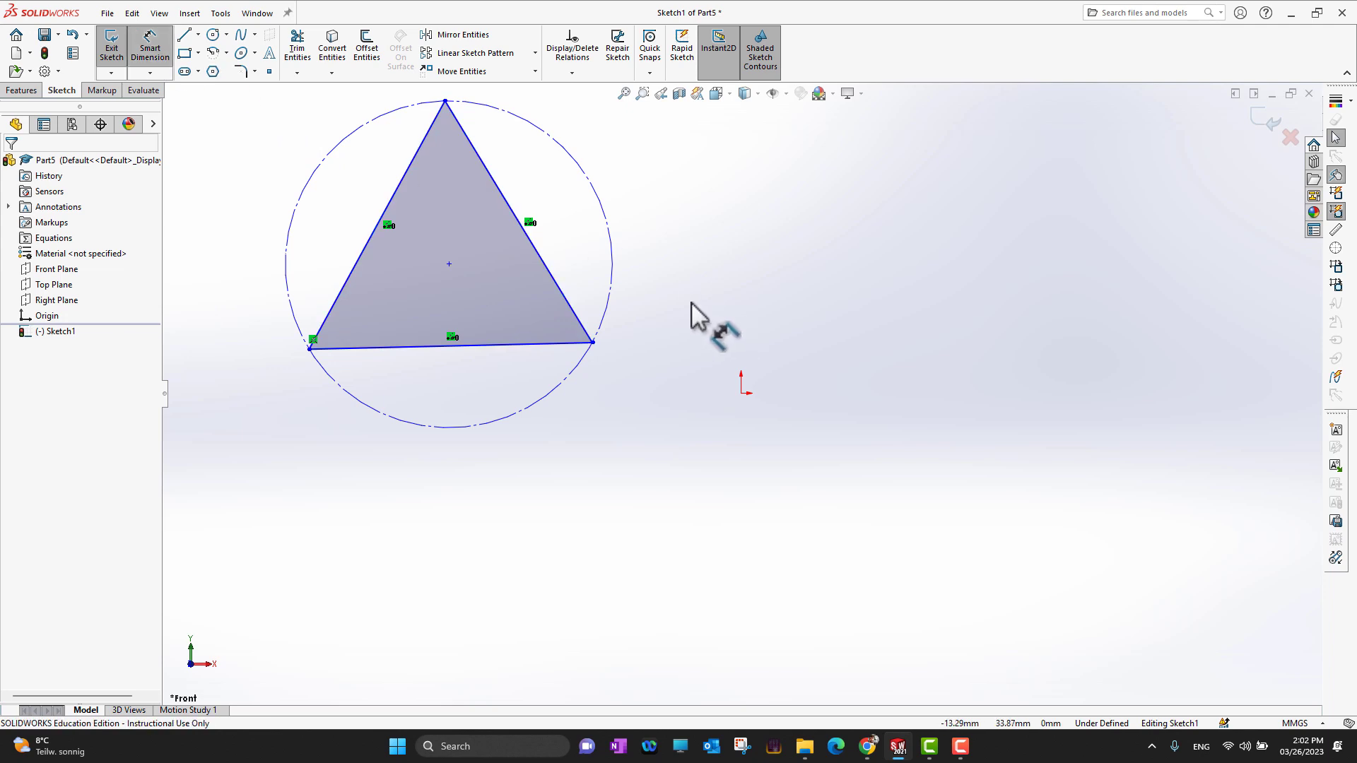
{"action": "left_click", "coordinate": [555, 404]}
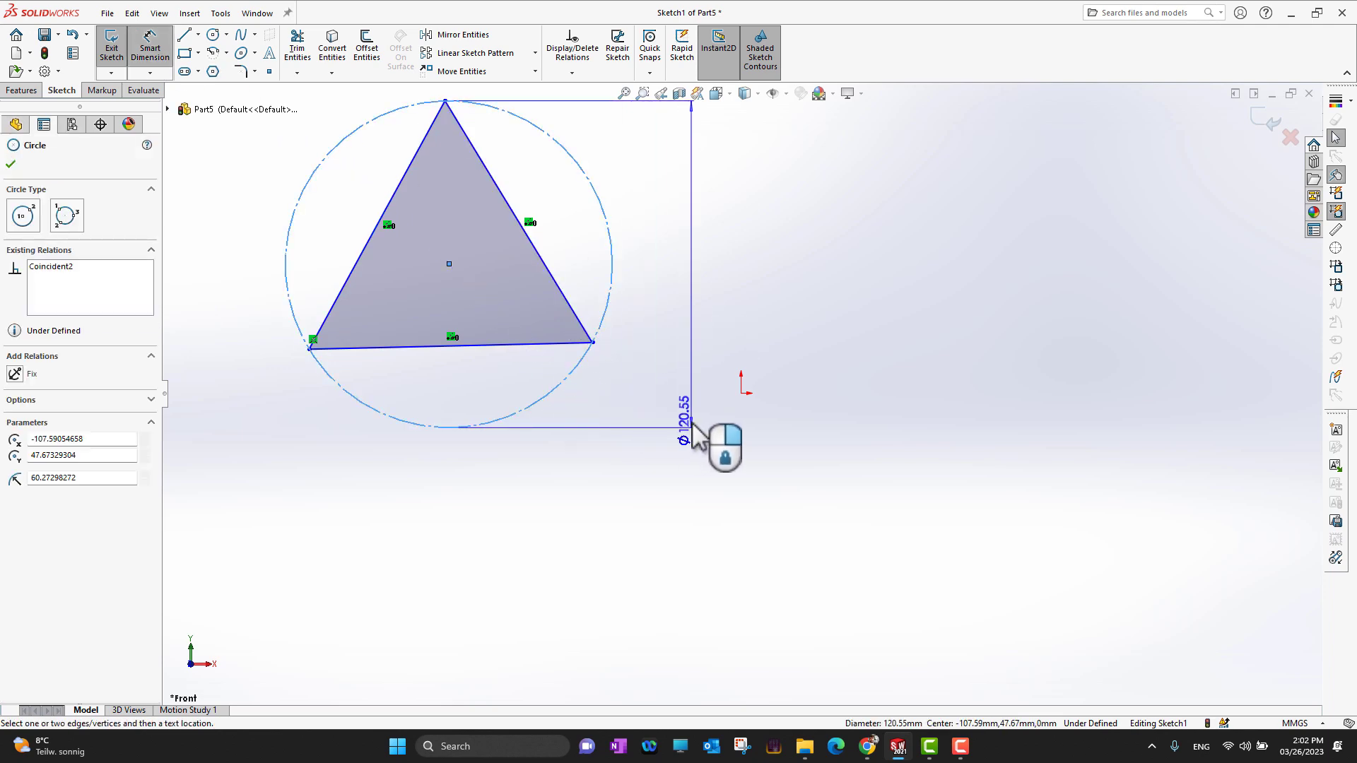
{"action": "left_click", "coordinate": [591, 347]}
{"action": "type", "text": "1"}
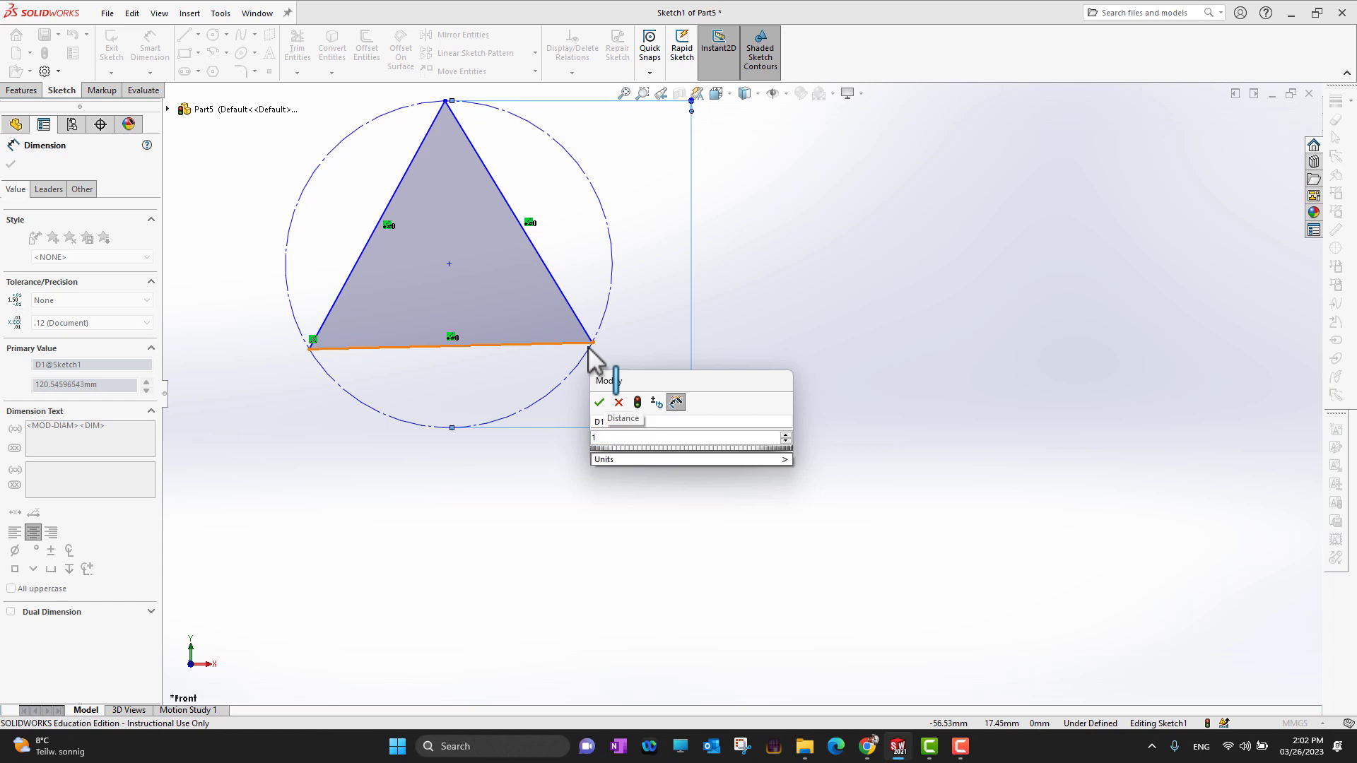
{"action": "type", "text": "00"}
{"action": "key", "text": "Return"}
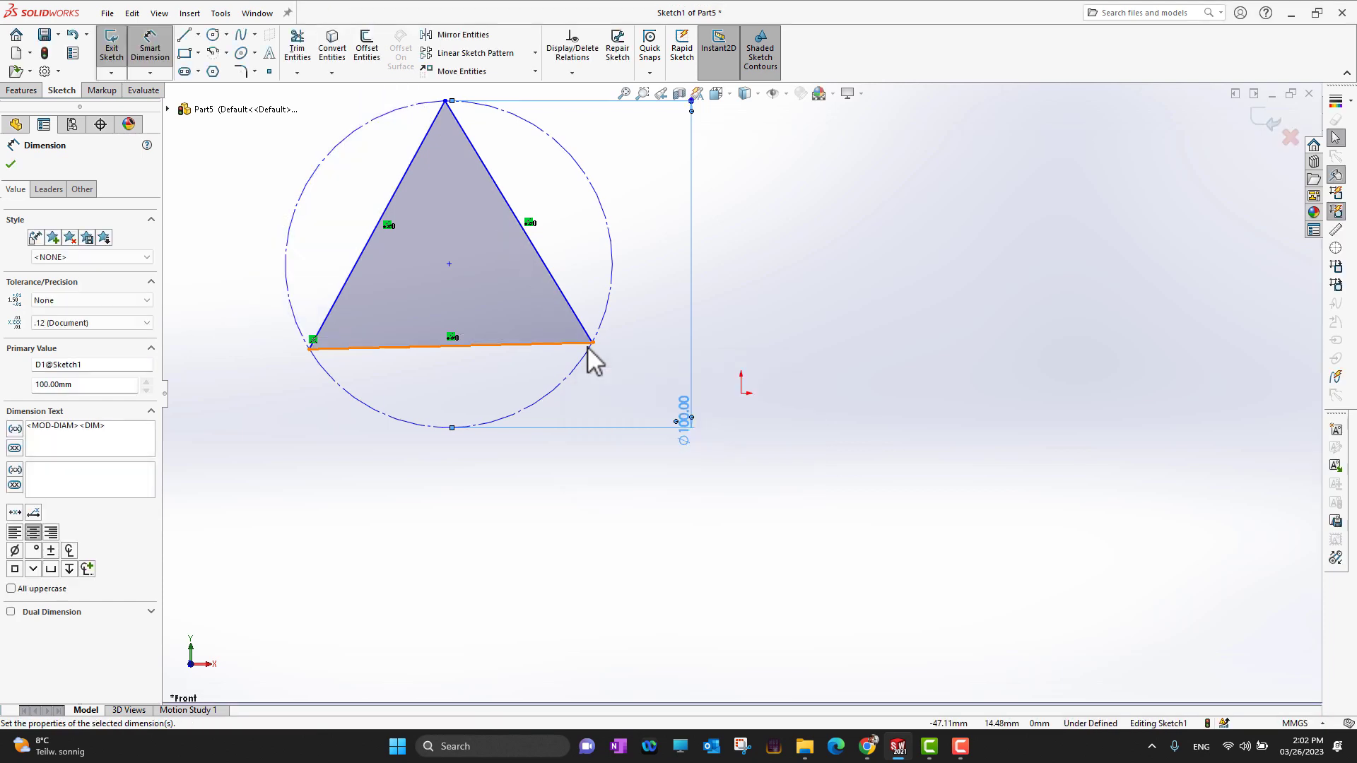
{"action": "left_click", "coordinate": [718, 363]}
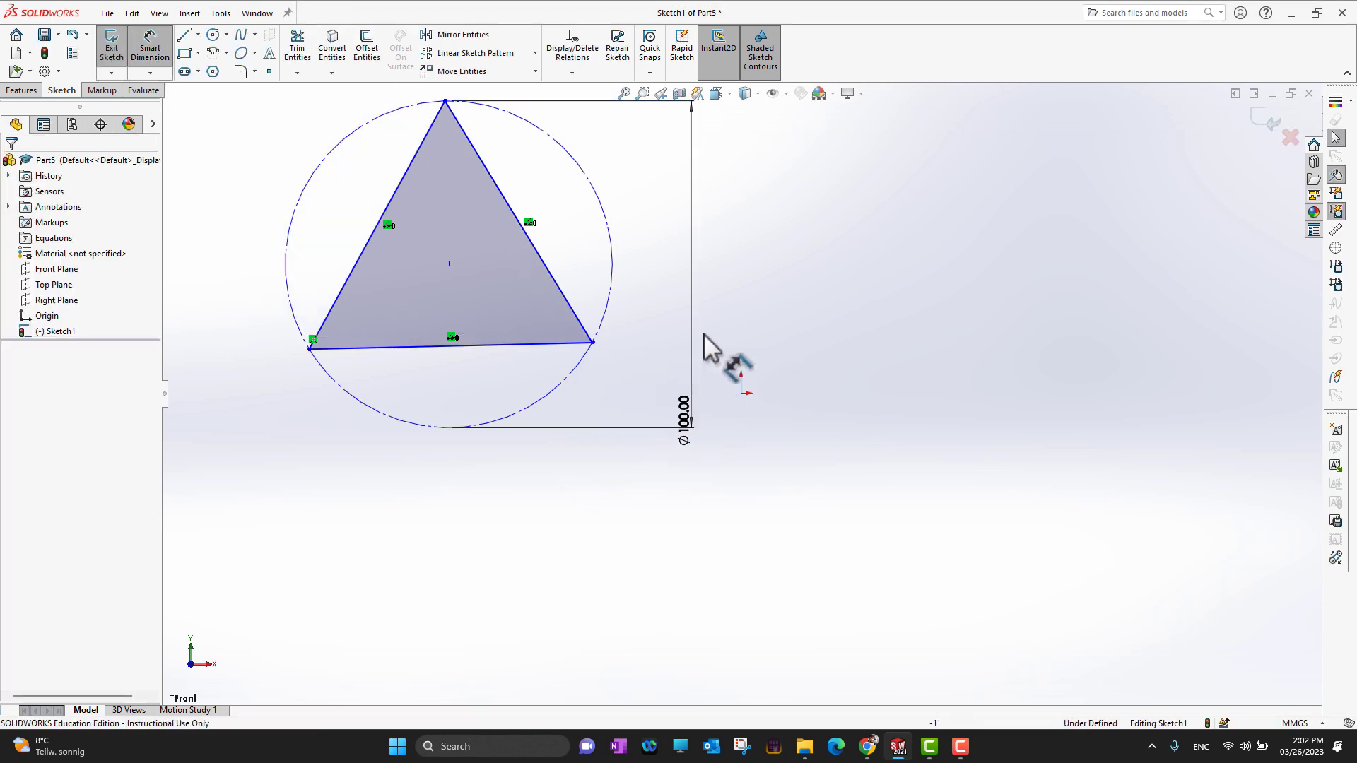
Move the diameter dimension's text up to mid-height beside the triangle's circumscribed circle.
{"action": "left_click", "coordinate": [684, 421]}
{"action": "left_click_drag", "start_coordinate": [687, 422], "coordinate": [682, 254]}
{"action": "left_click", "coordinate": [812, 444]}
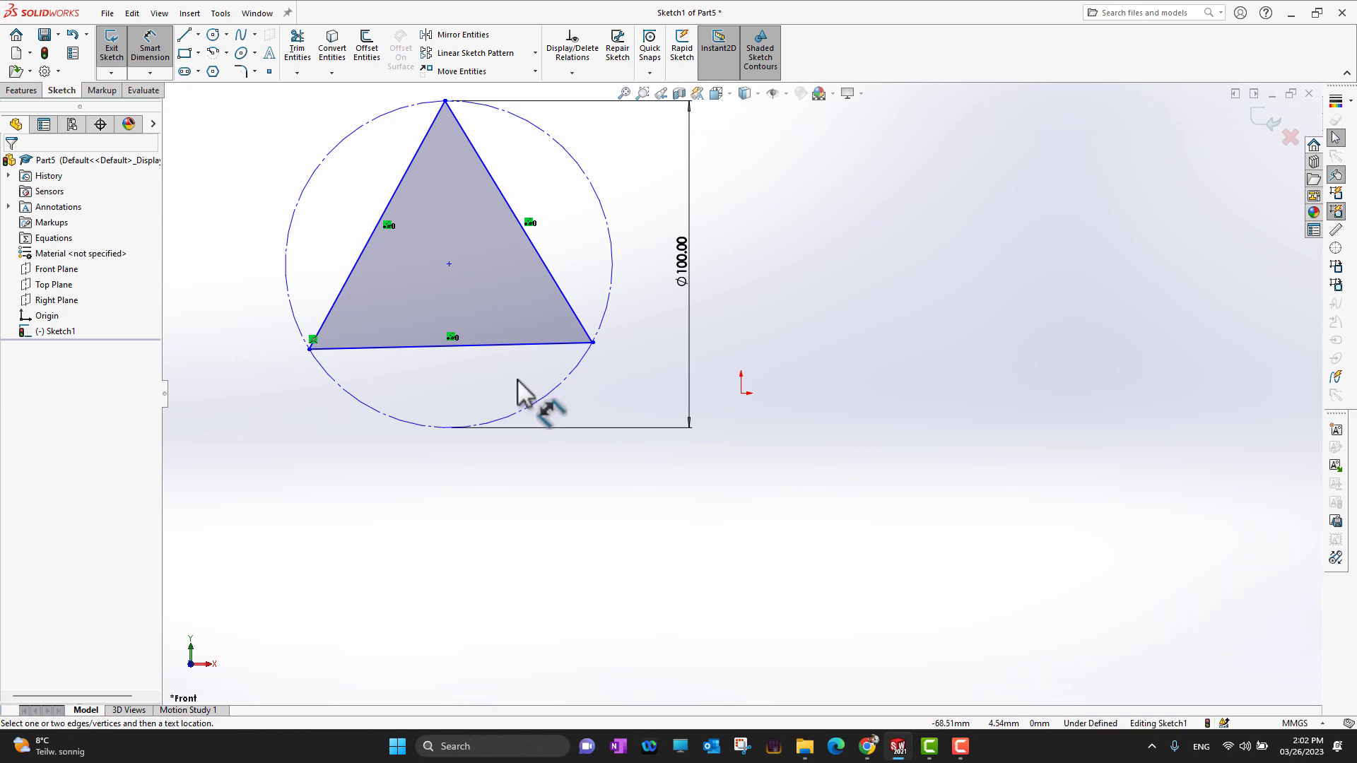
{"action": "right_click", "coordinate": [687, 284]}
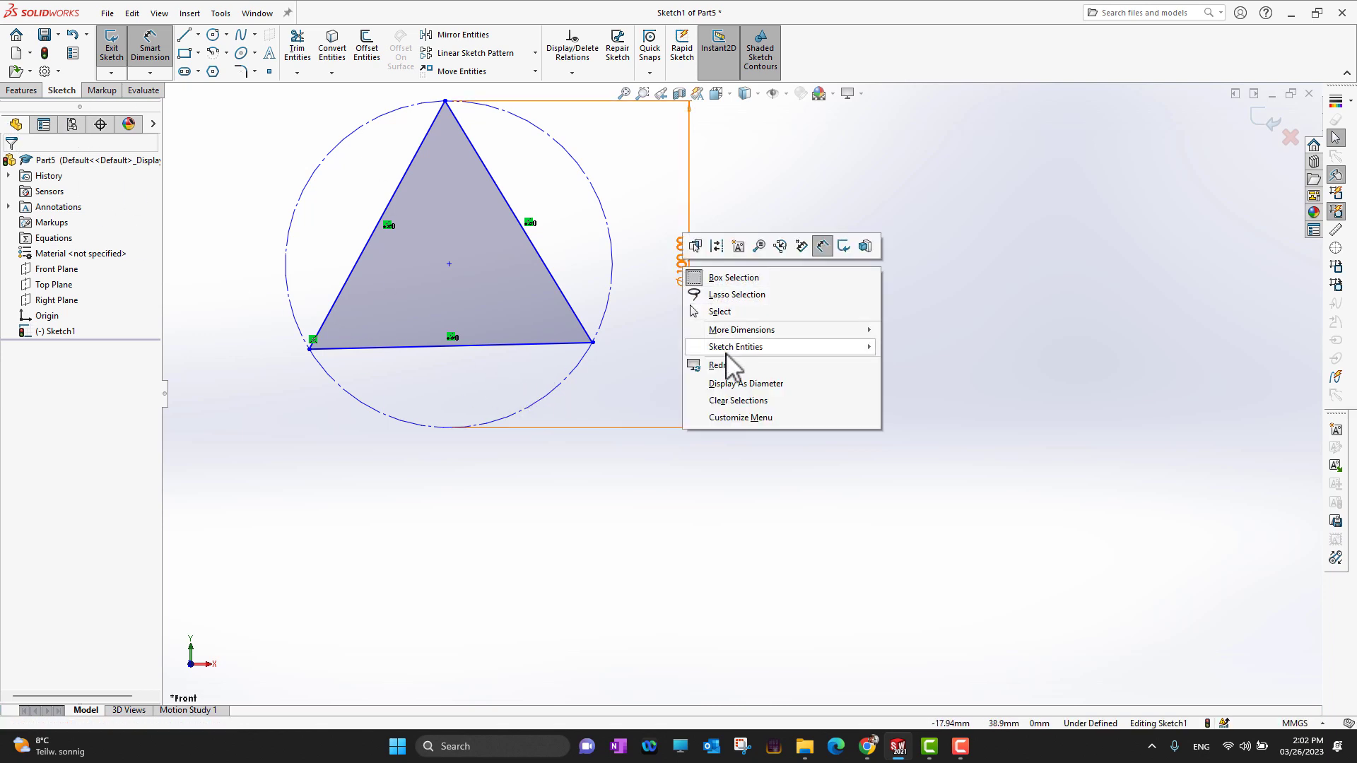
{"action": "left_click", "coordinate": [671, 451]}
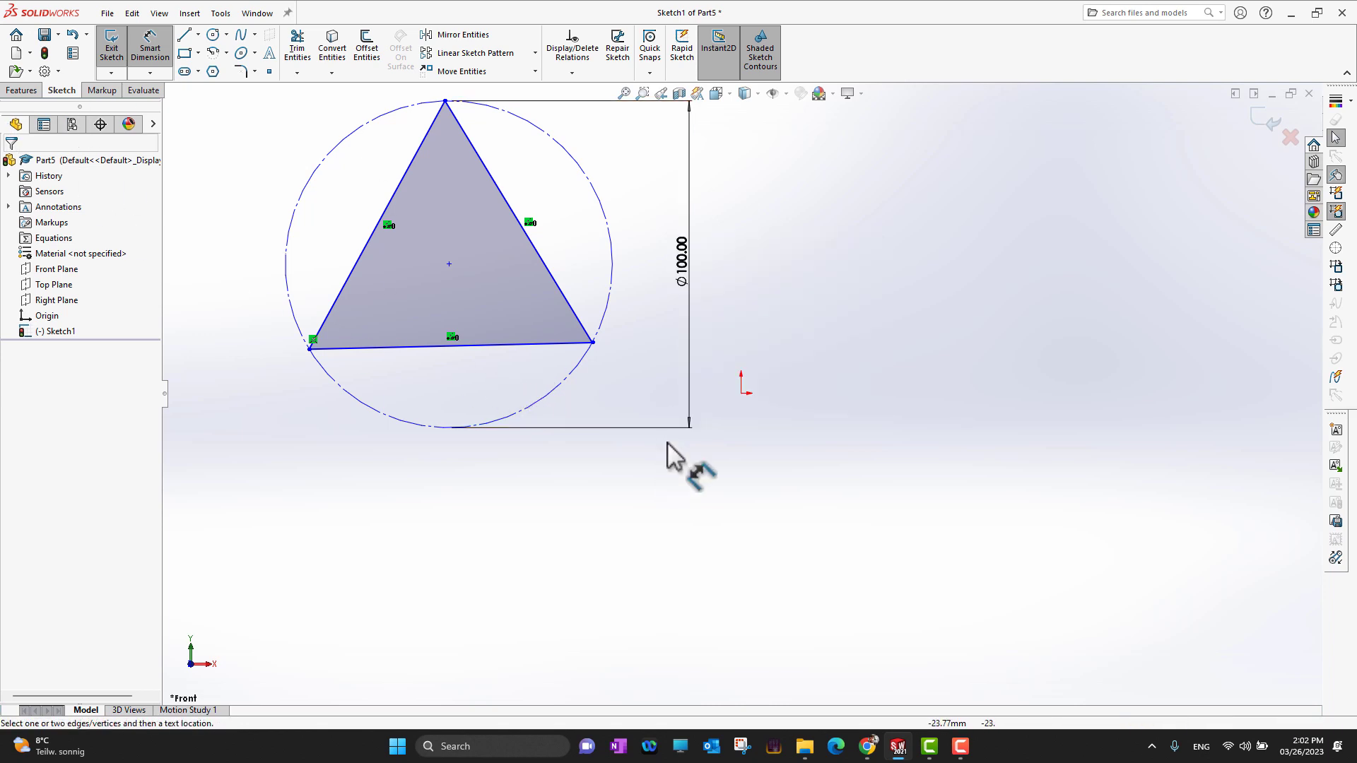
Delete the diameter dimension from the triangle's circumscribed circle.
{"action": "double_click", "coordinate": [677, 263]}
{"action": "key", "text": "BackSpace"}
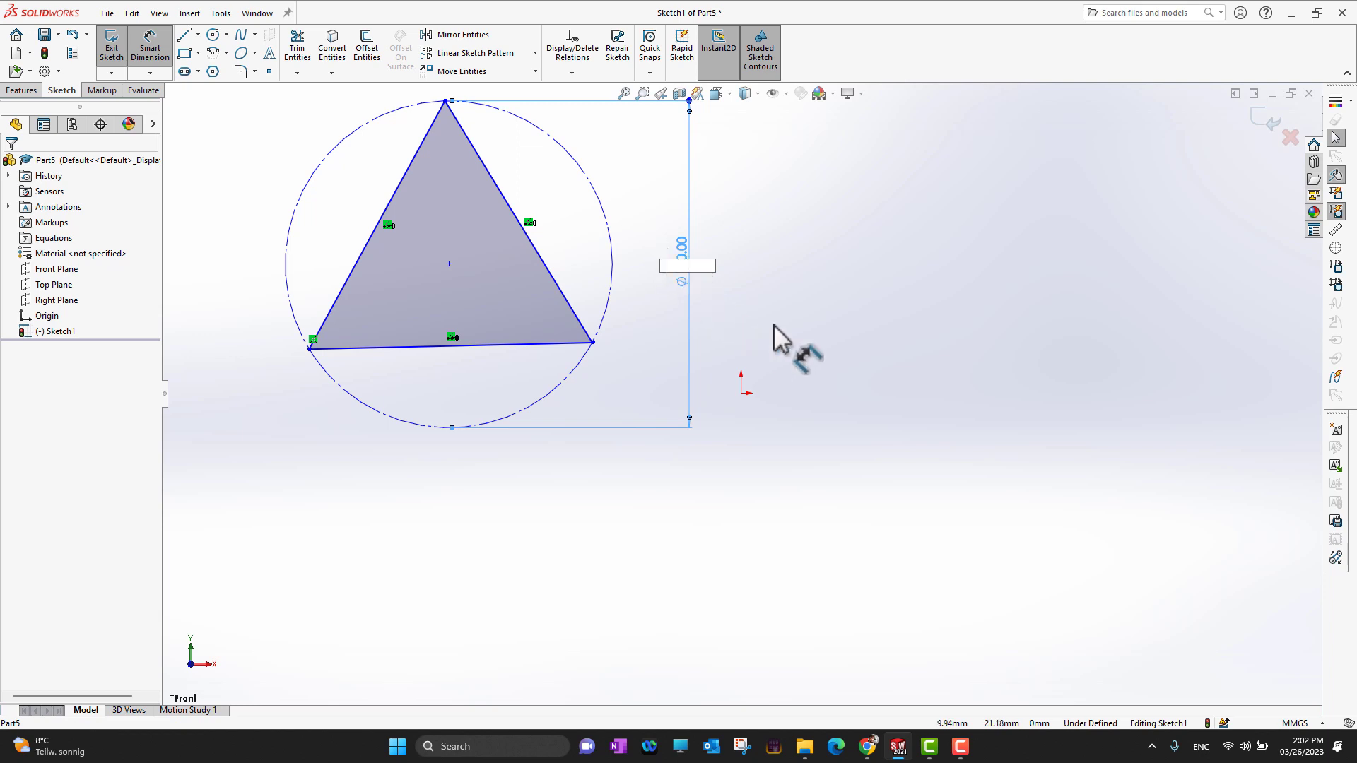
{"action": "key", "text": "Return"}
{"action": "key", "text": "Return"}
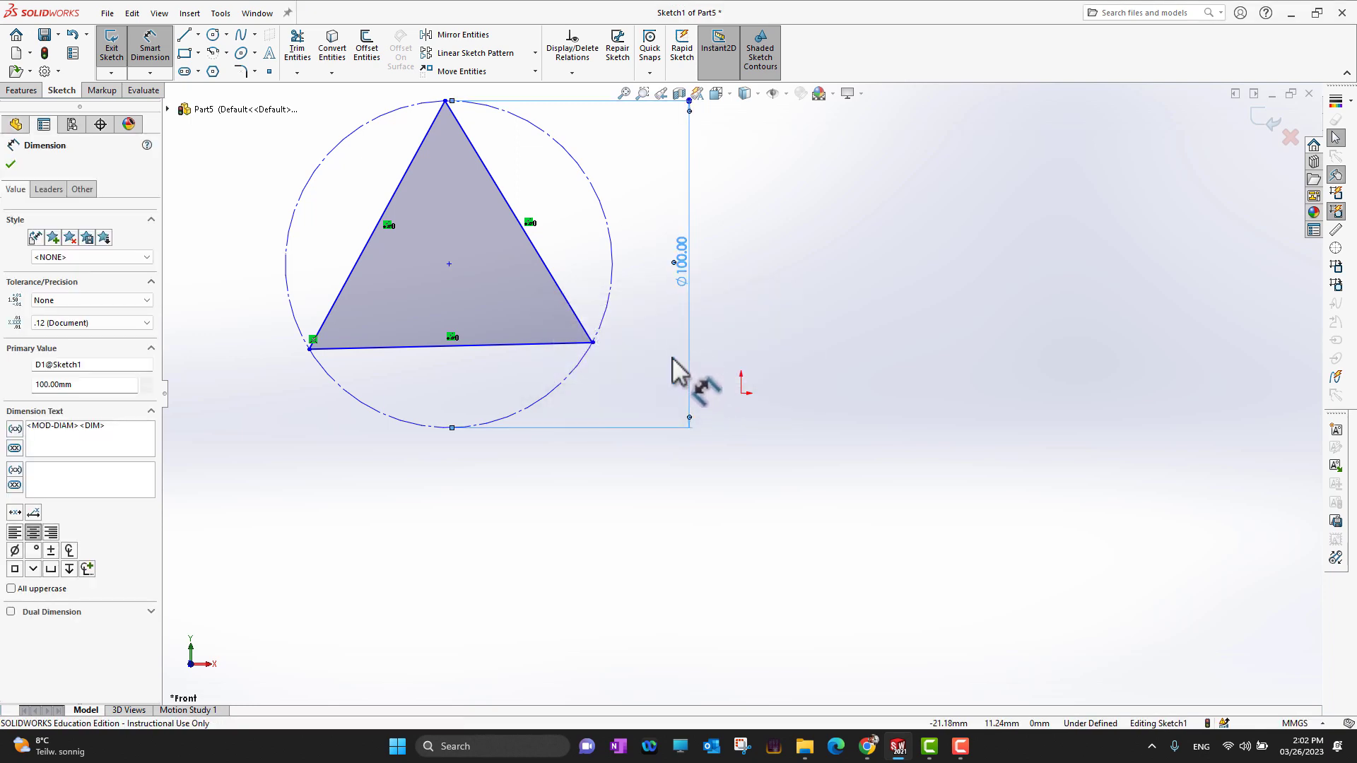
{"action": "key", "text": "Delete"}
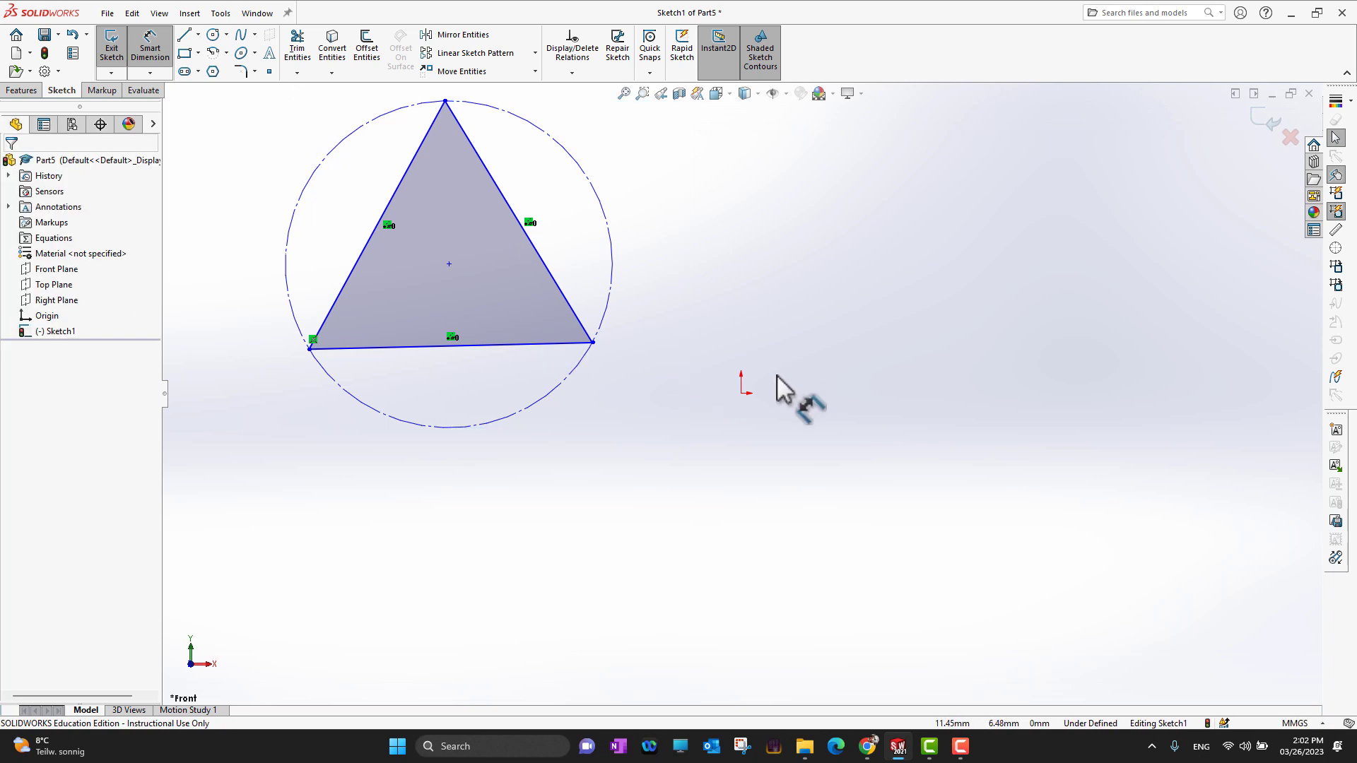
Dimension the horizontal width of the triangle's base as 50 mm, placing the dimension below the circle.
{"action": "left_click", "coordinate": [501, 346]}
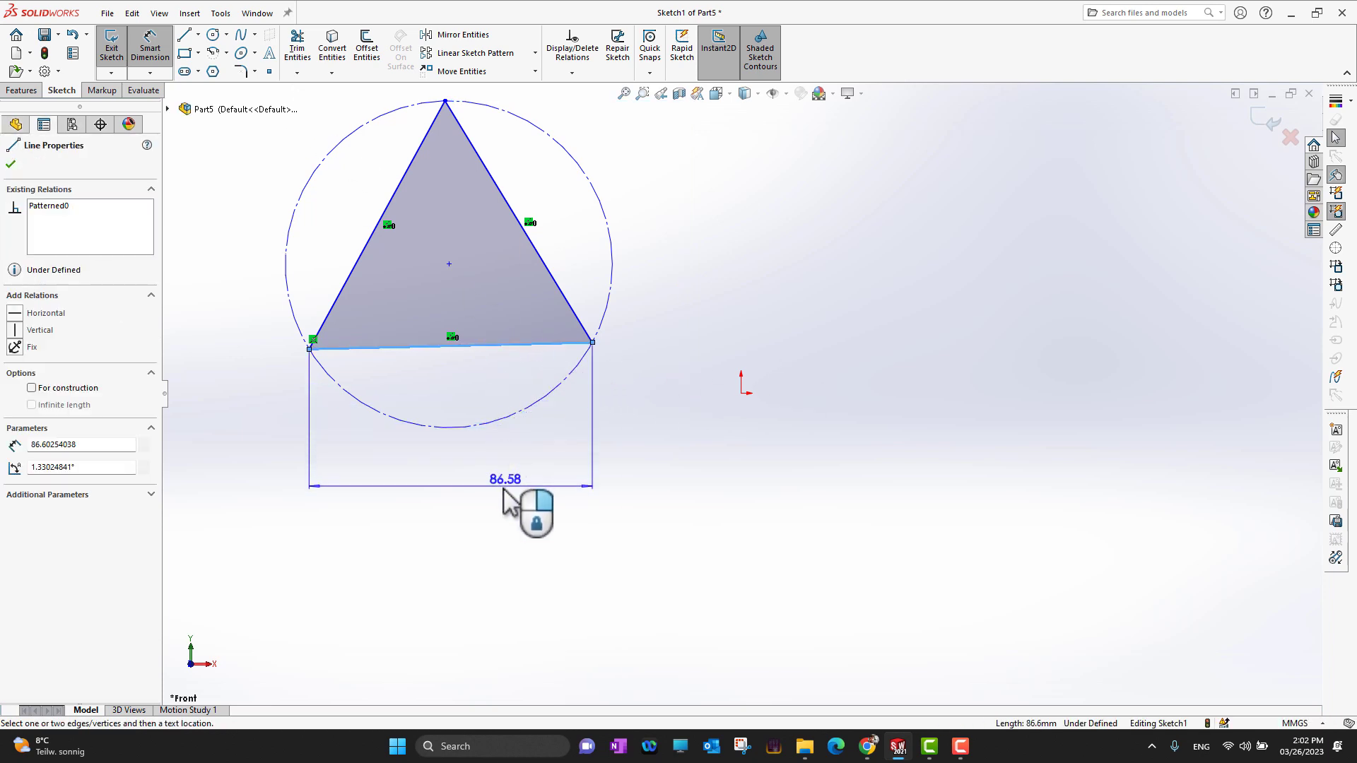
{"action": "left_click", "coordinate": [475, 508]}
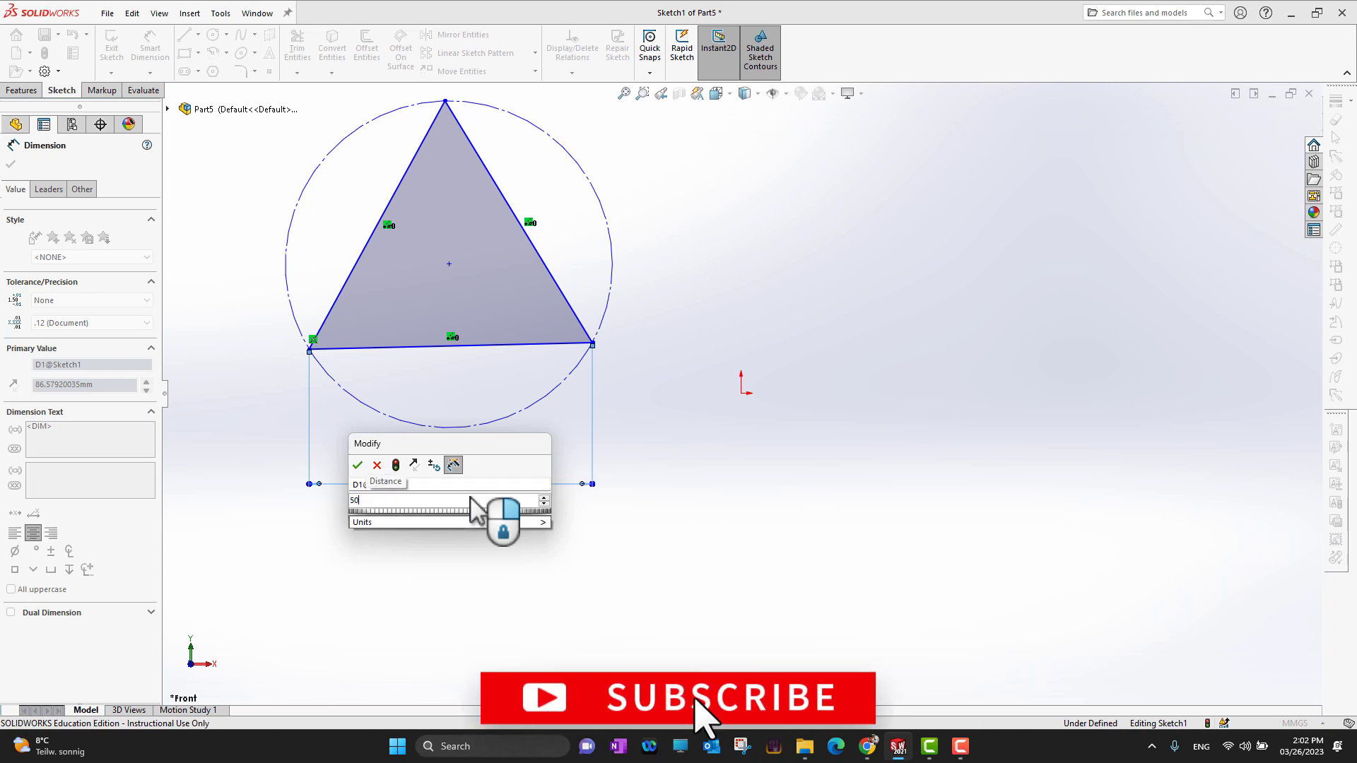
{"action": "key", "text": "Return"}
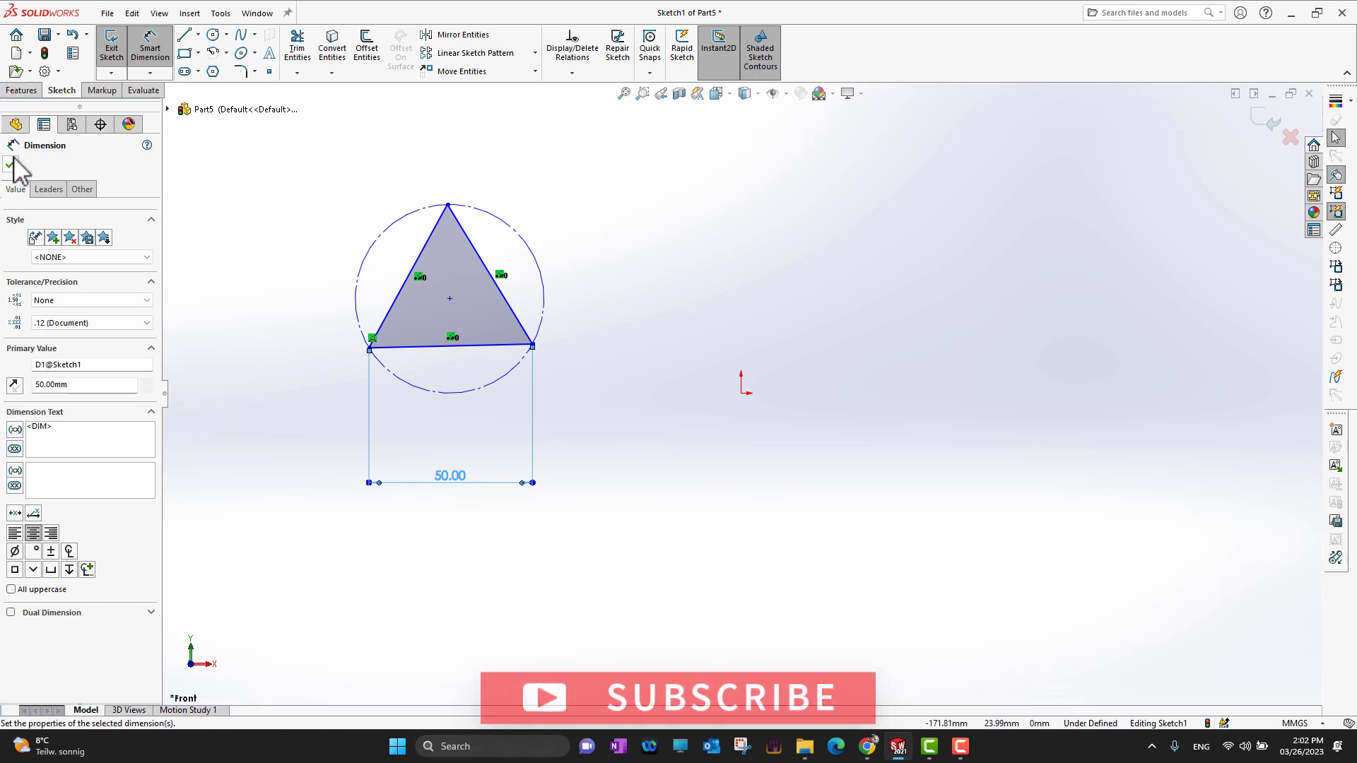
{"action": "left_click", "coordinate": [10, 164]}
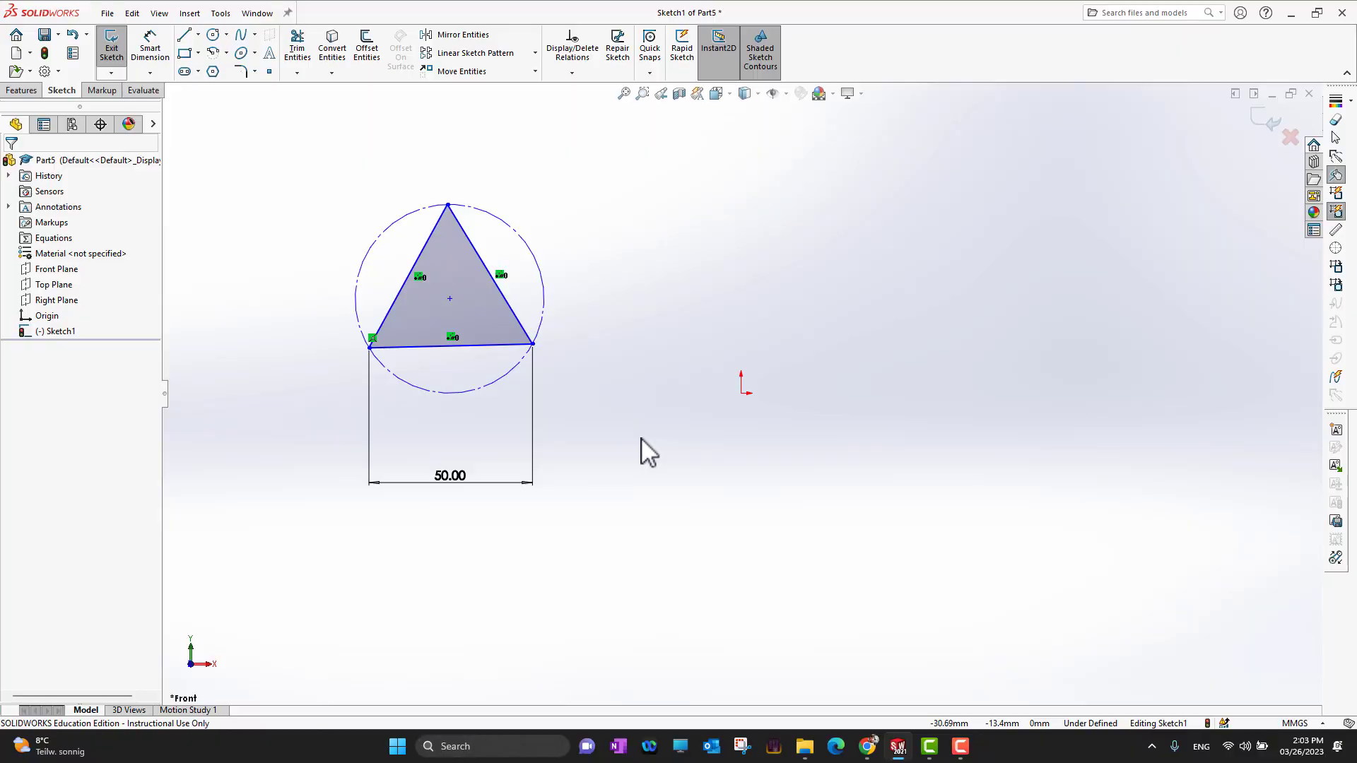
Sketch a seven-sided polygon with an inscribed circle about 102 mm in diameter, to the right of the origin.
{"action": "left_click", "coordinate": [213, 71]}
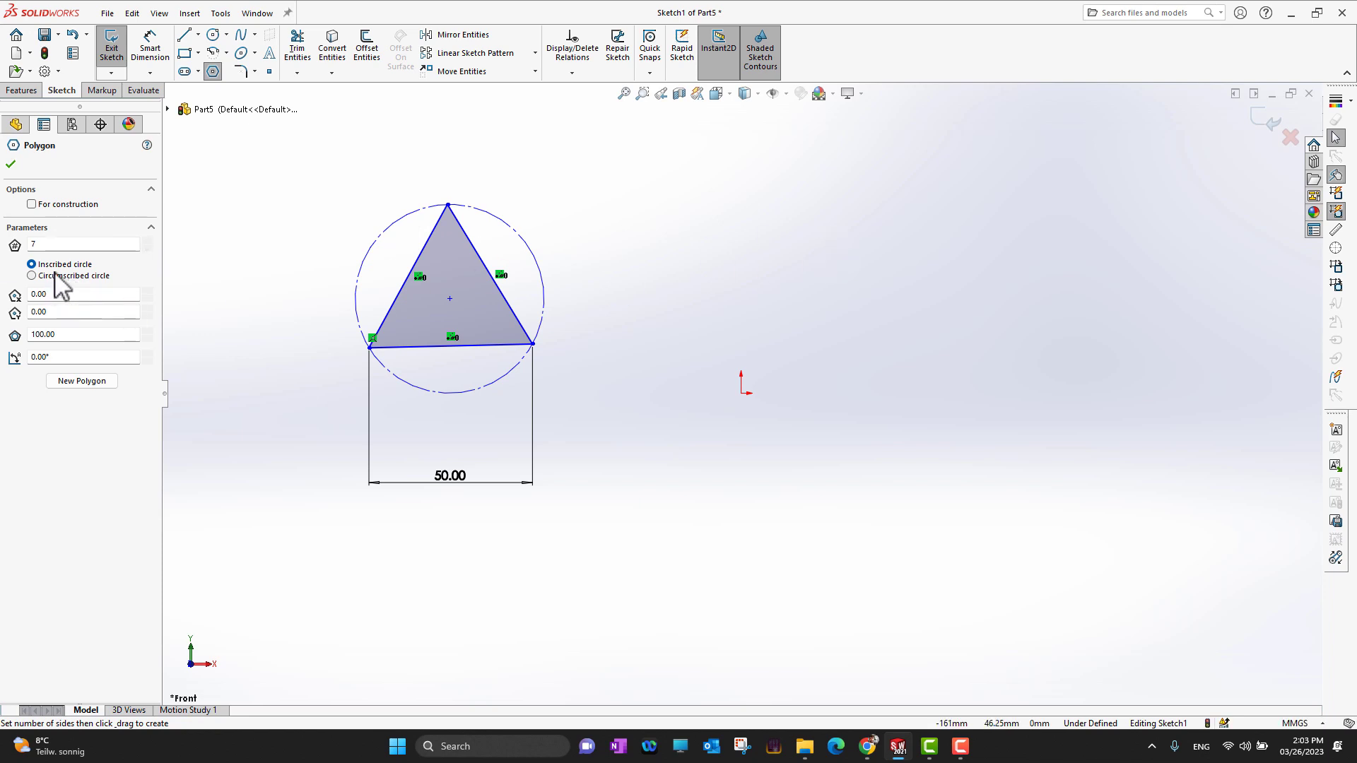
{"action": "left_click", "coordinate": [953, 314]}
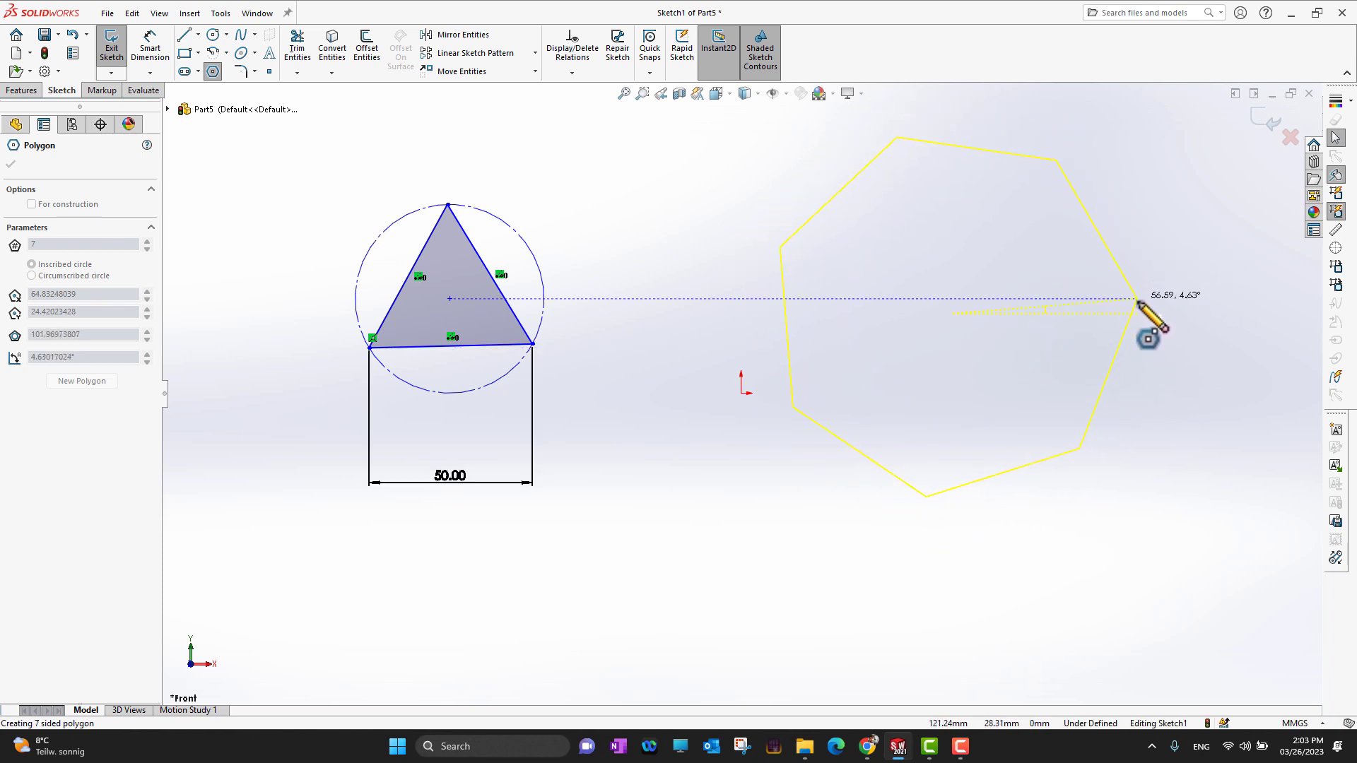
{"action": "left_click", "coordinate": [1137, 300]}
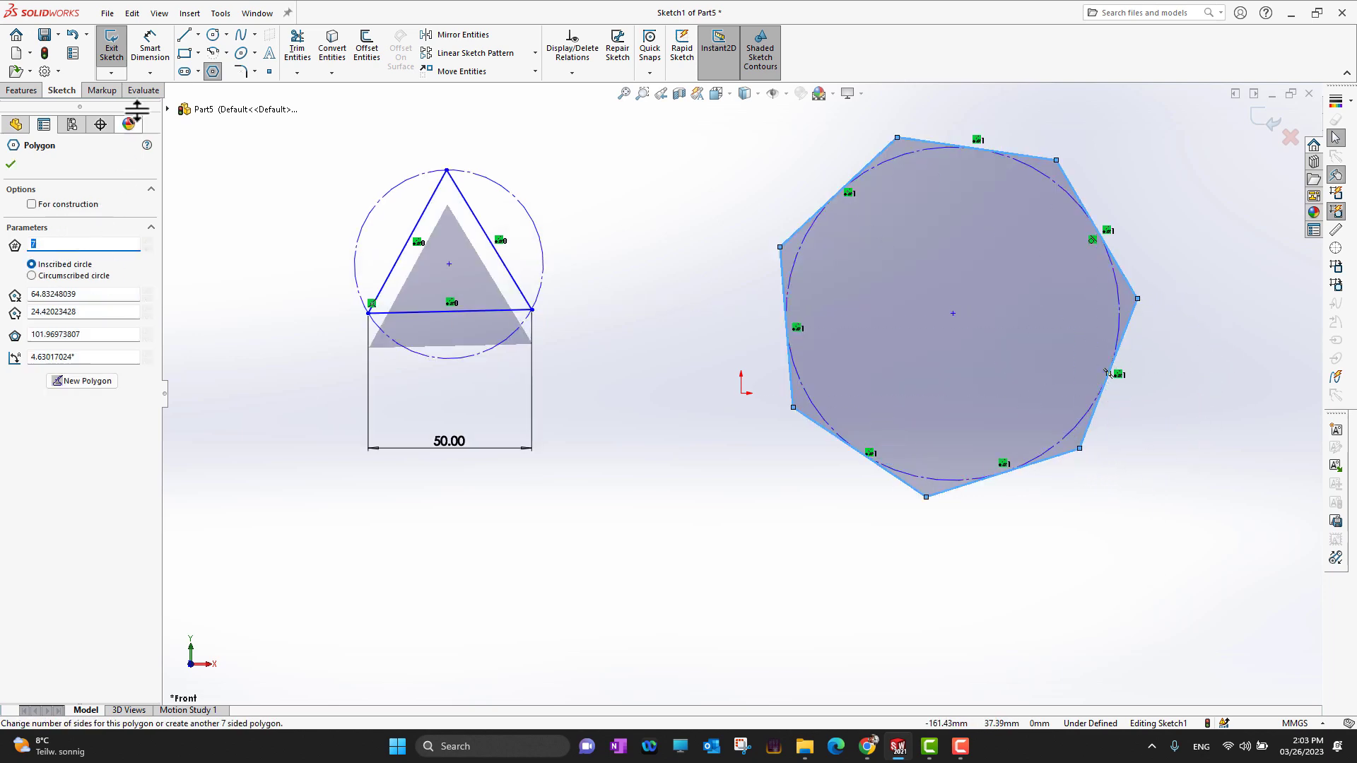
Draw a centerline from the heptagon's center to its upper vertex and constrain it vertical.
{"action": "left_click", "coordinate": [184, 35]}
{"action": "left_click", "coordinate": [199, 34]}
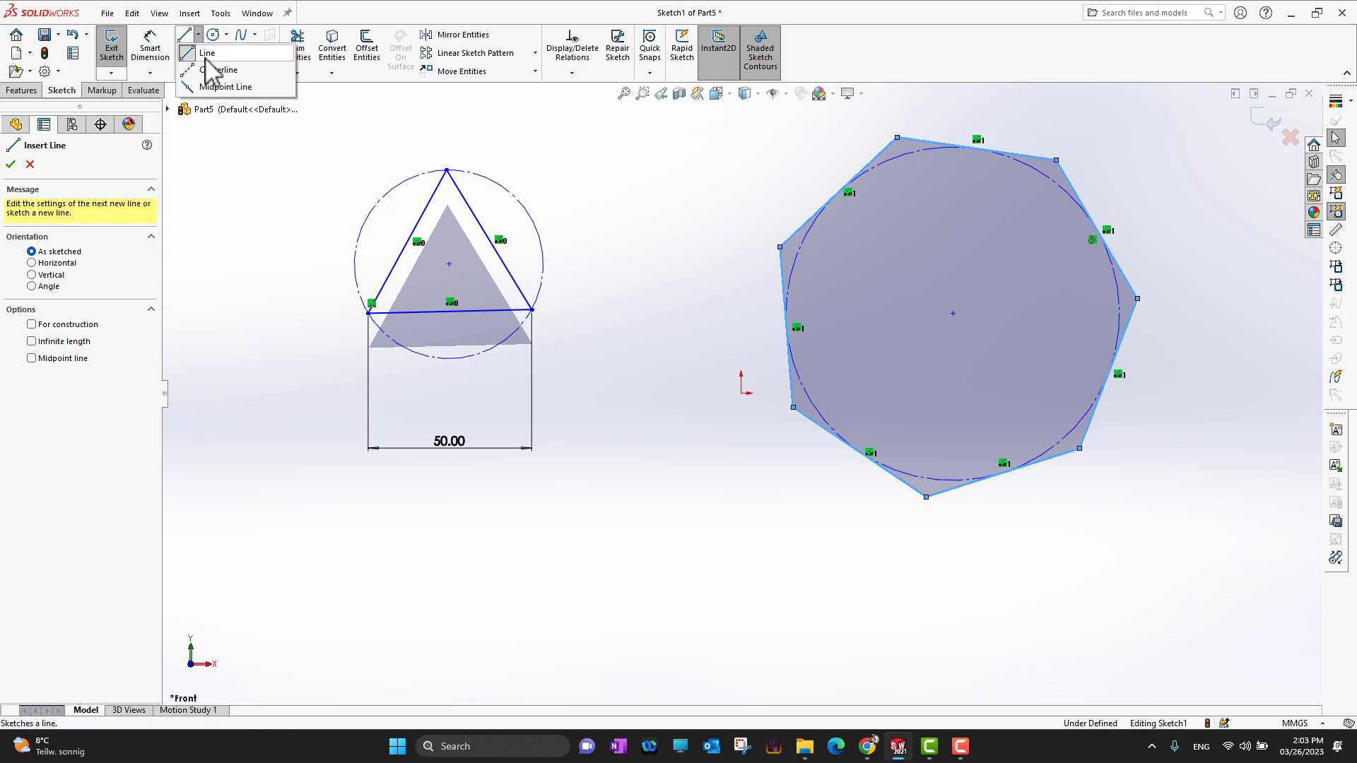
{"action": "left_click", "coordinate": [215, 67]}
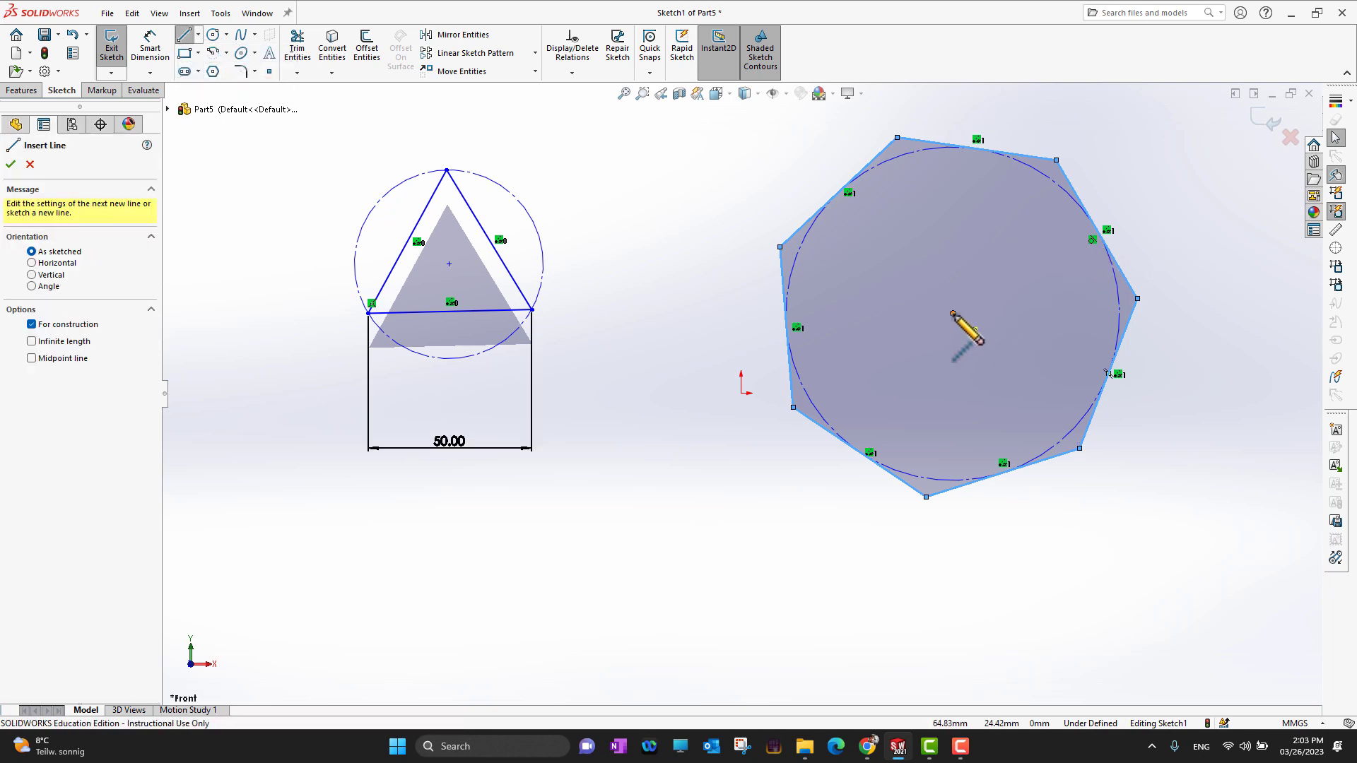
{"action": "left_click", "coordinate": [953, 313]}
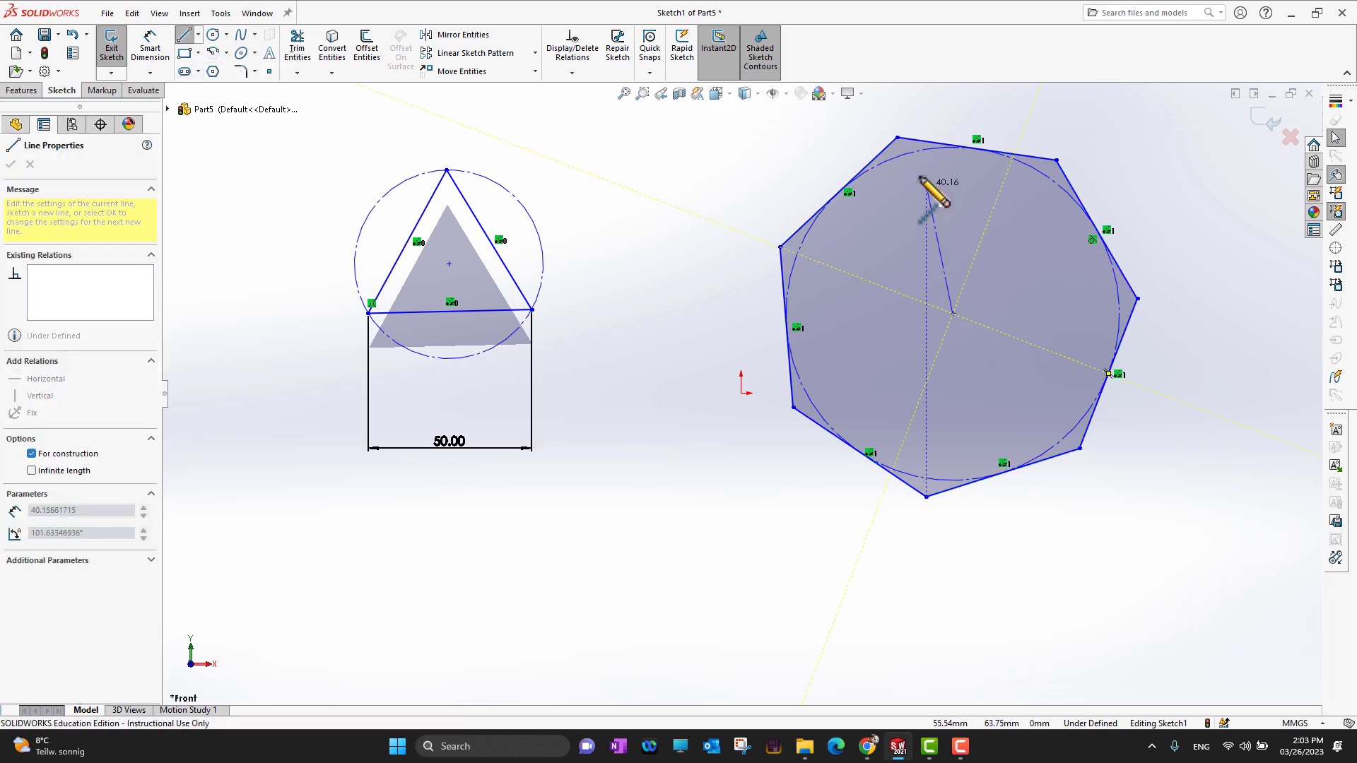
{"action": "left_click", "coordinate": [898, 138]}
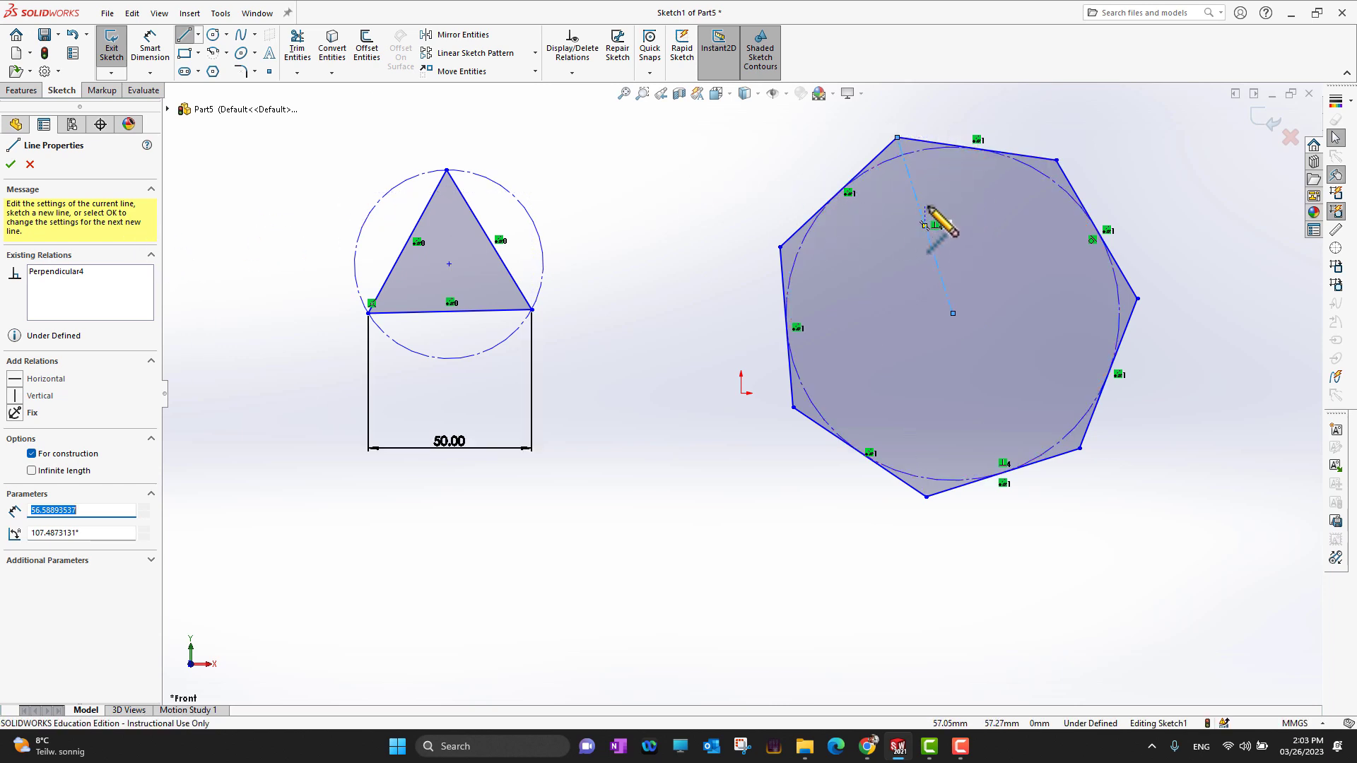
{"action": "left_click", "coordinate": [39, 397]}
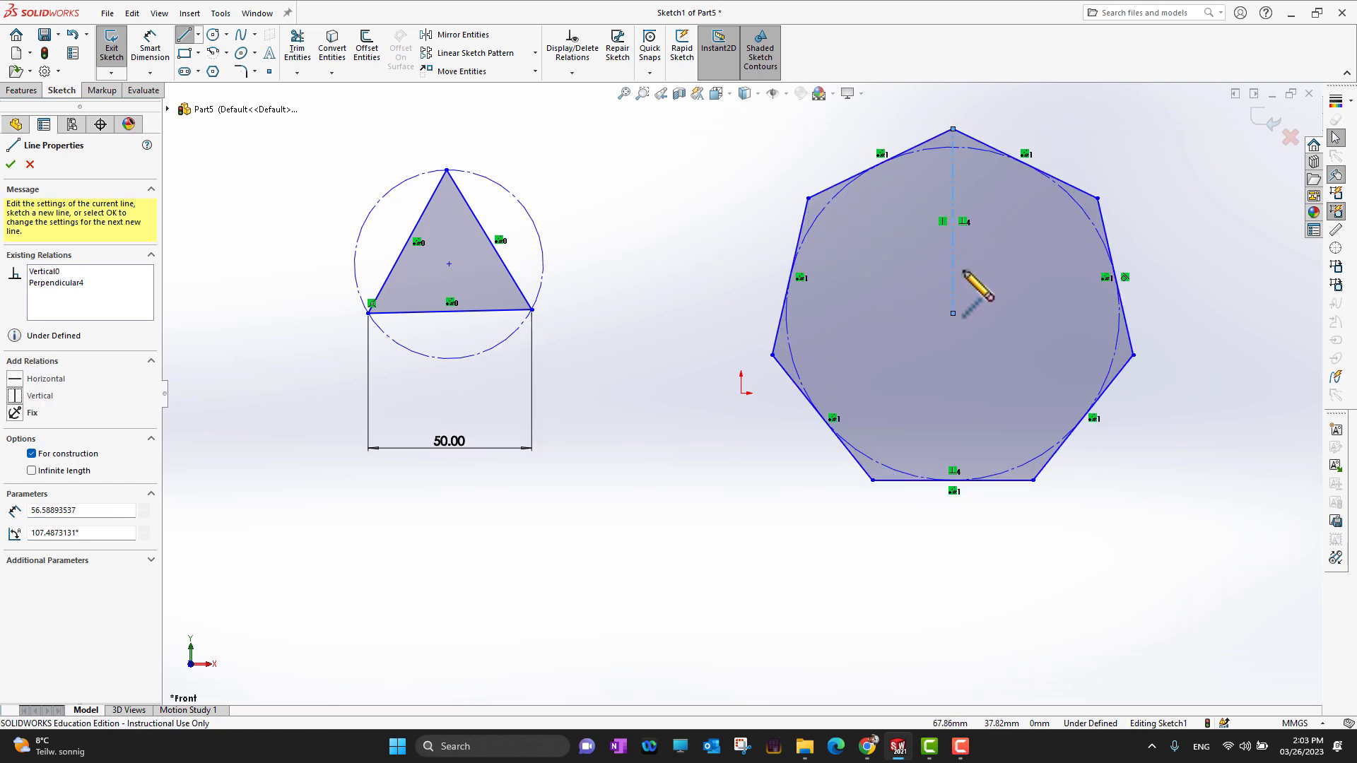
{"action": "left_click", "coordinate": [10, 166]}
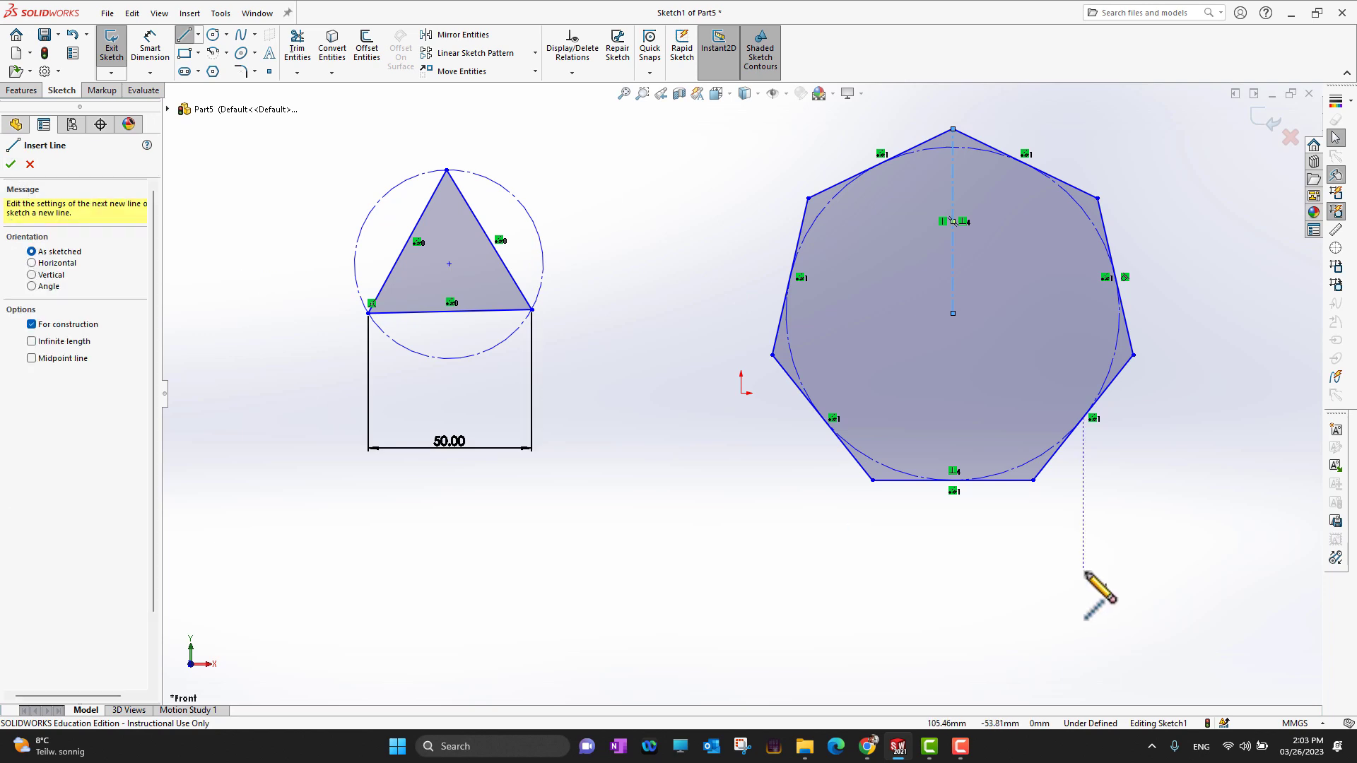
{"action": "left_click", "coordinate": [10, 166]}
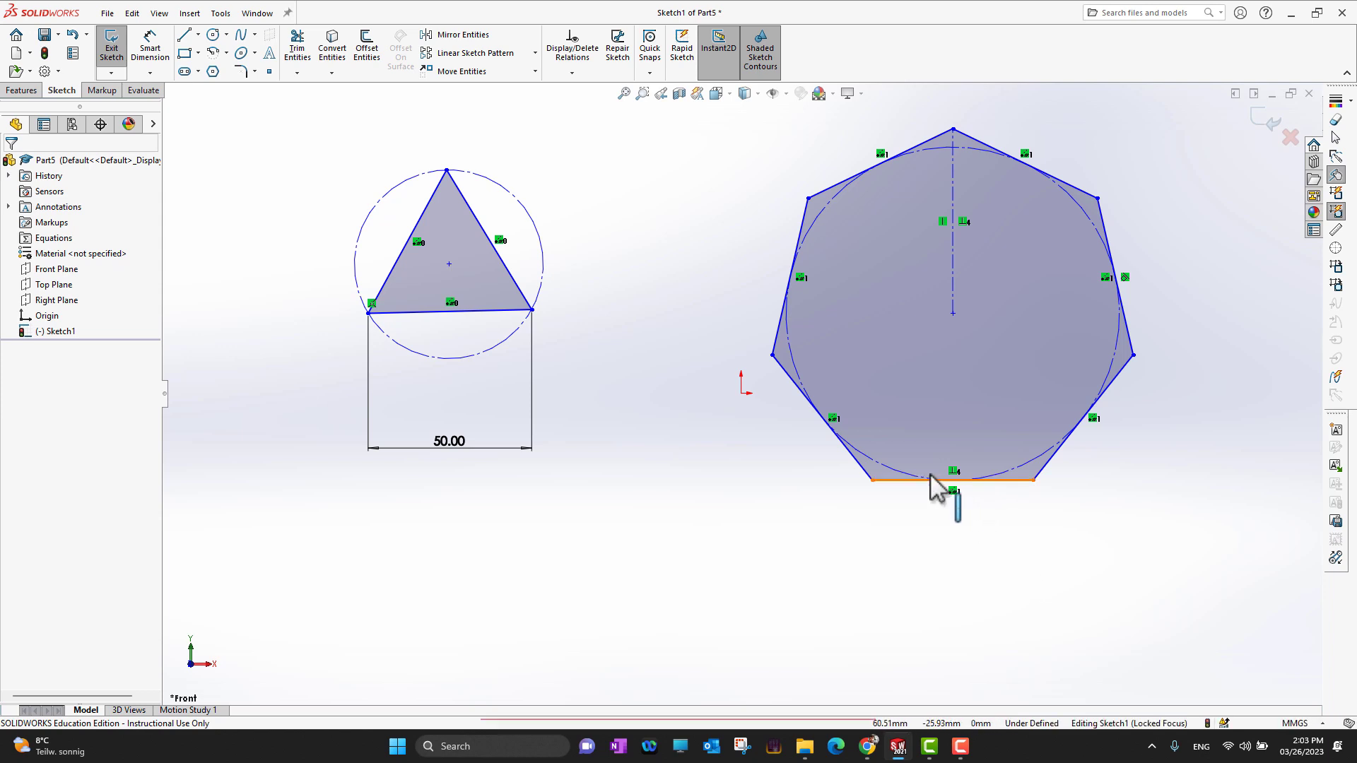
Delete the perpendicular relation between the vertical centerline and the heptagon's bottom side.
{"action": "left_click", "coordinate": [953, 482]}
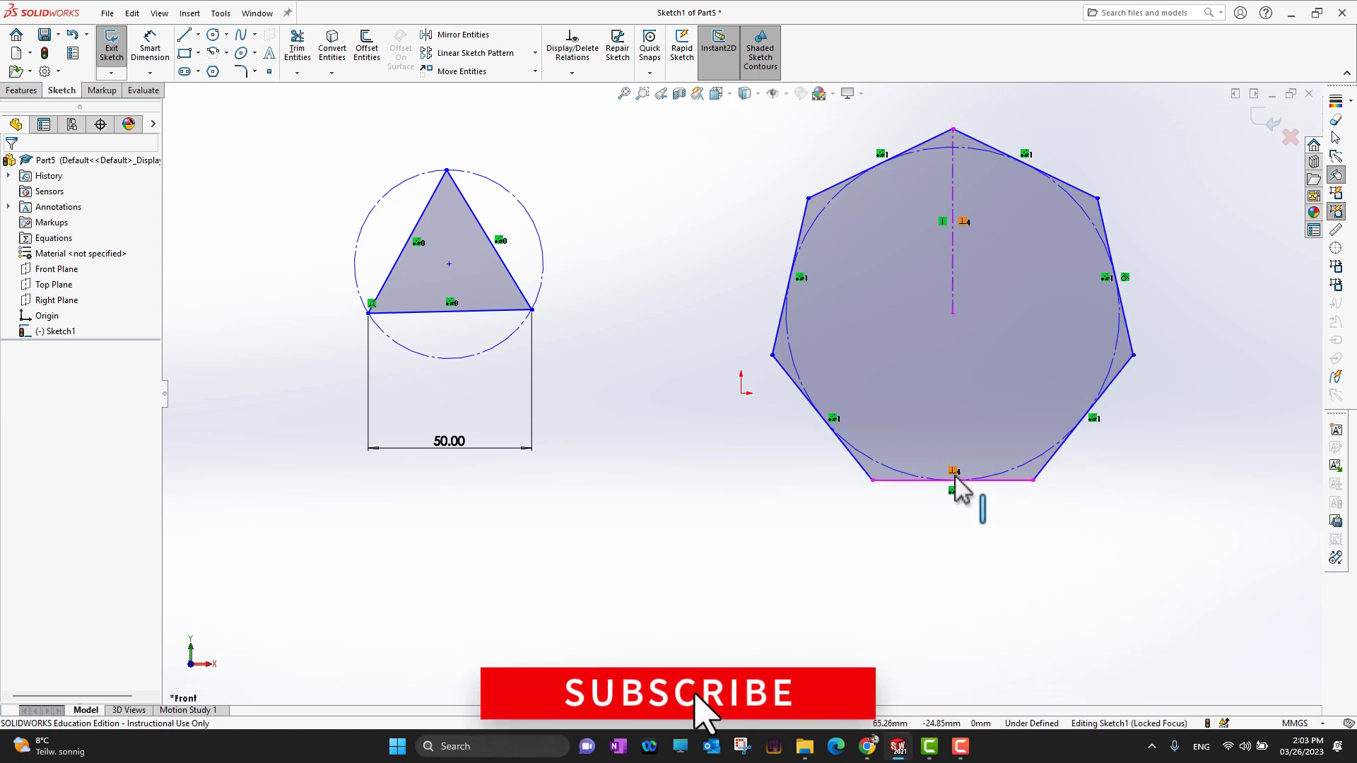
{"action": "right_click", "coordinate": [954, 472]}
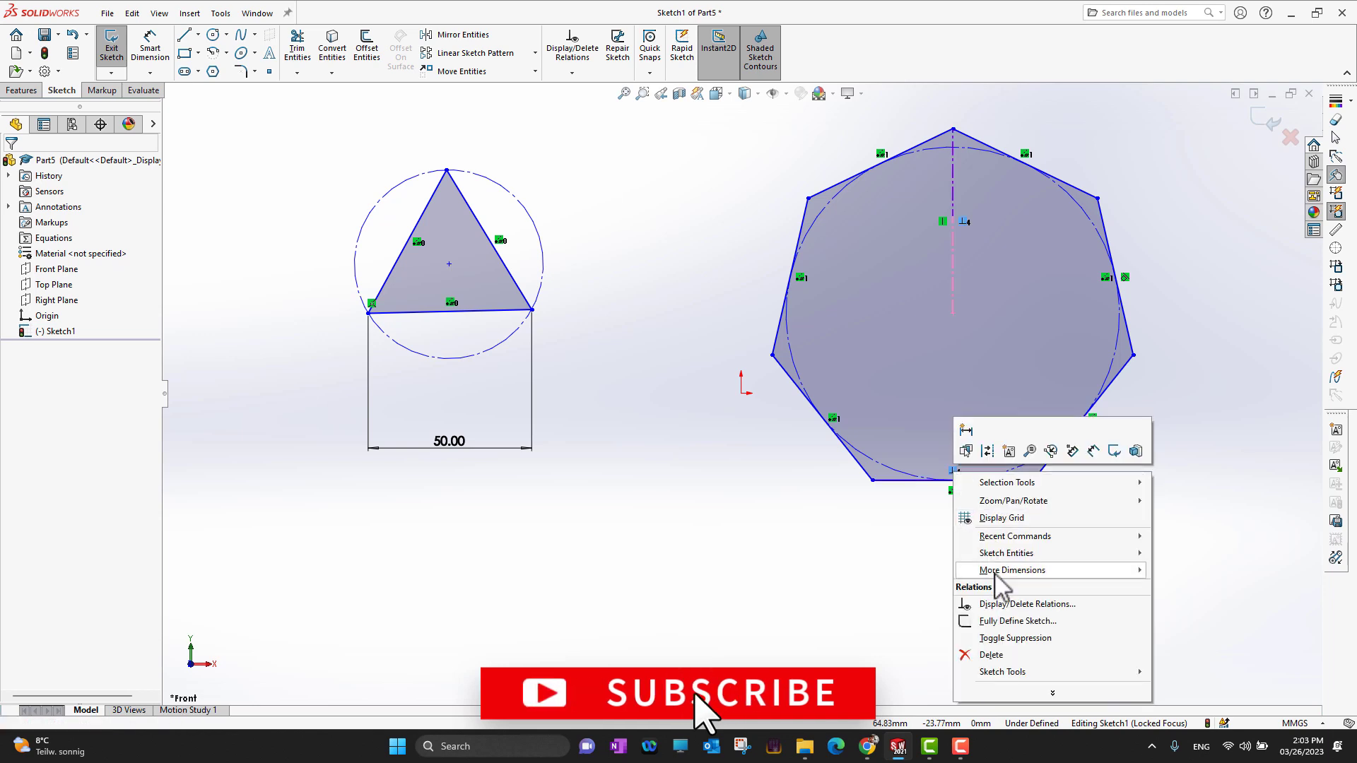
{"action": "left_click", "coordinate": [991, 655]}
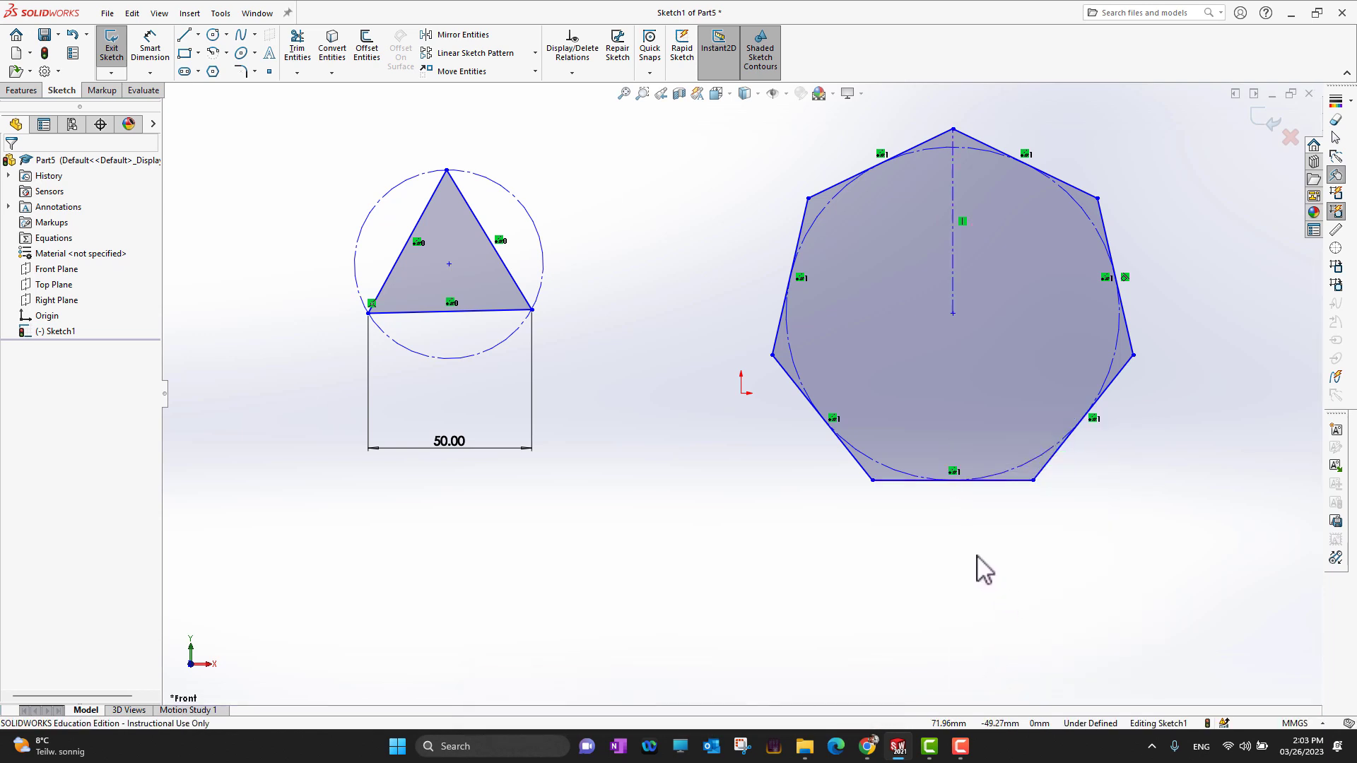
Try deleting the heptagon's pattern relation and pulling its lower-right vertex outward, and undo both changes.
{"action": "left_click", "coordinate": [956, 481]}
{"action": "right_click", "coordinate": [954, 471]}
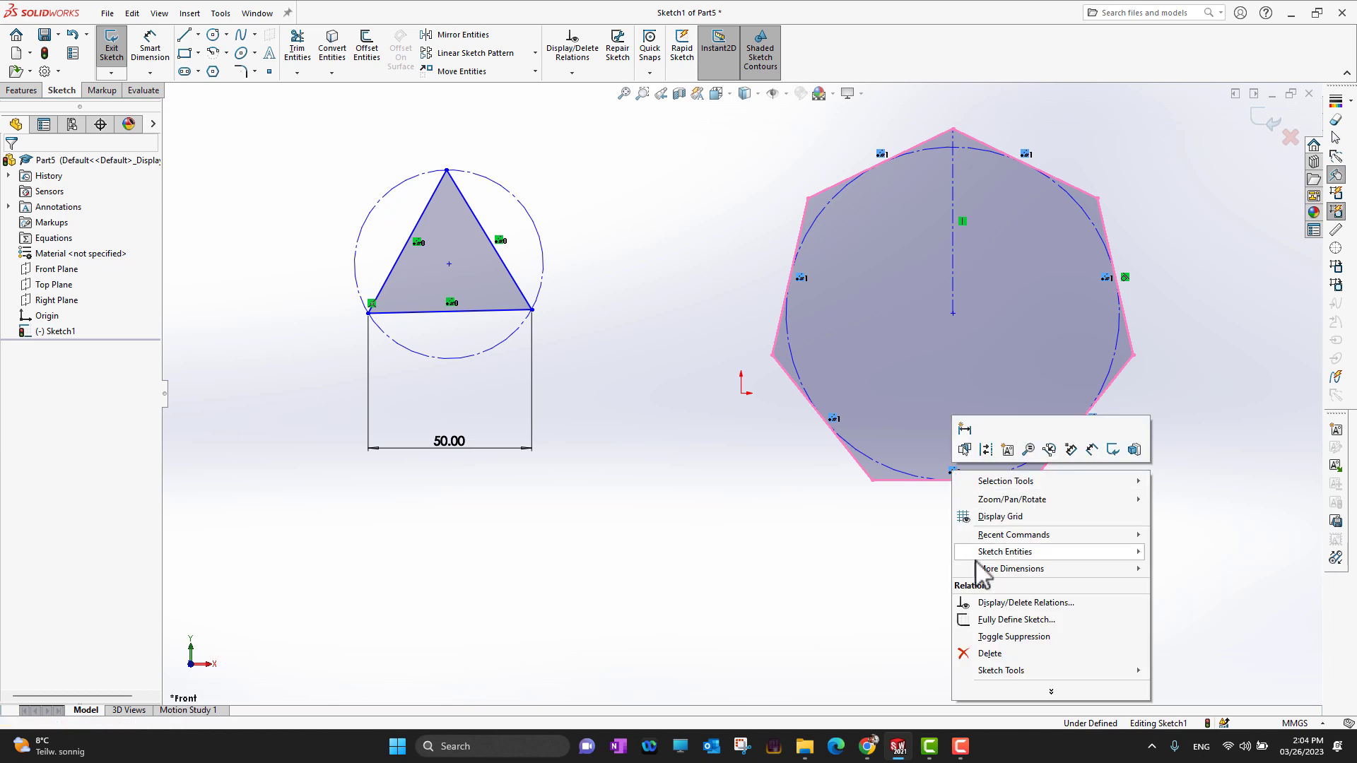
{"action": "left_click", "coordinate": [991, 654]}
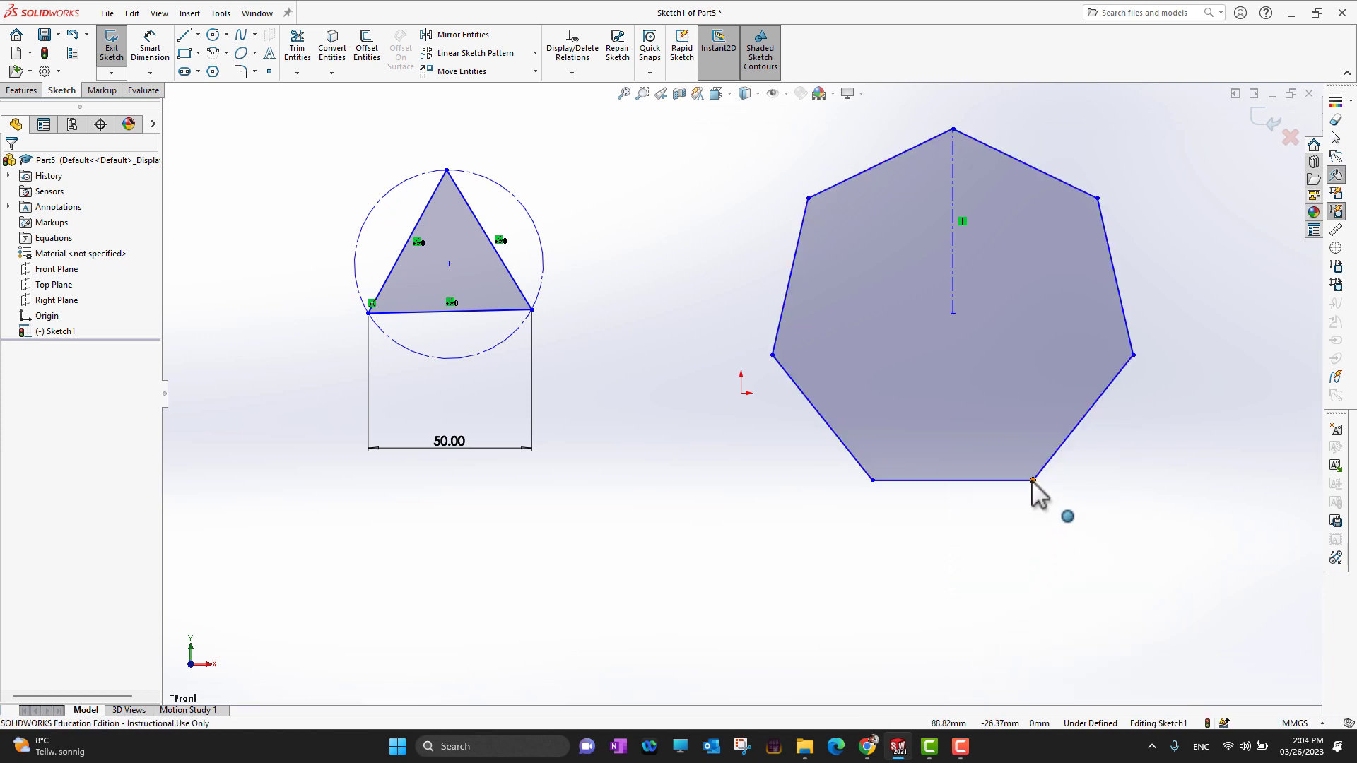
{"action": "left_click_drag", "start_coordinate": [1032, 481], "coordinate": [1178, 657]}
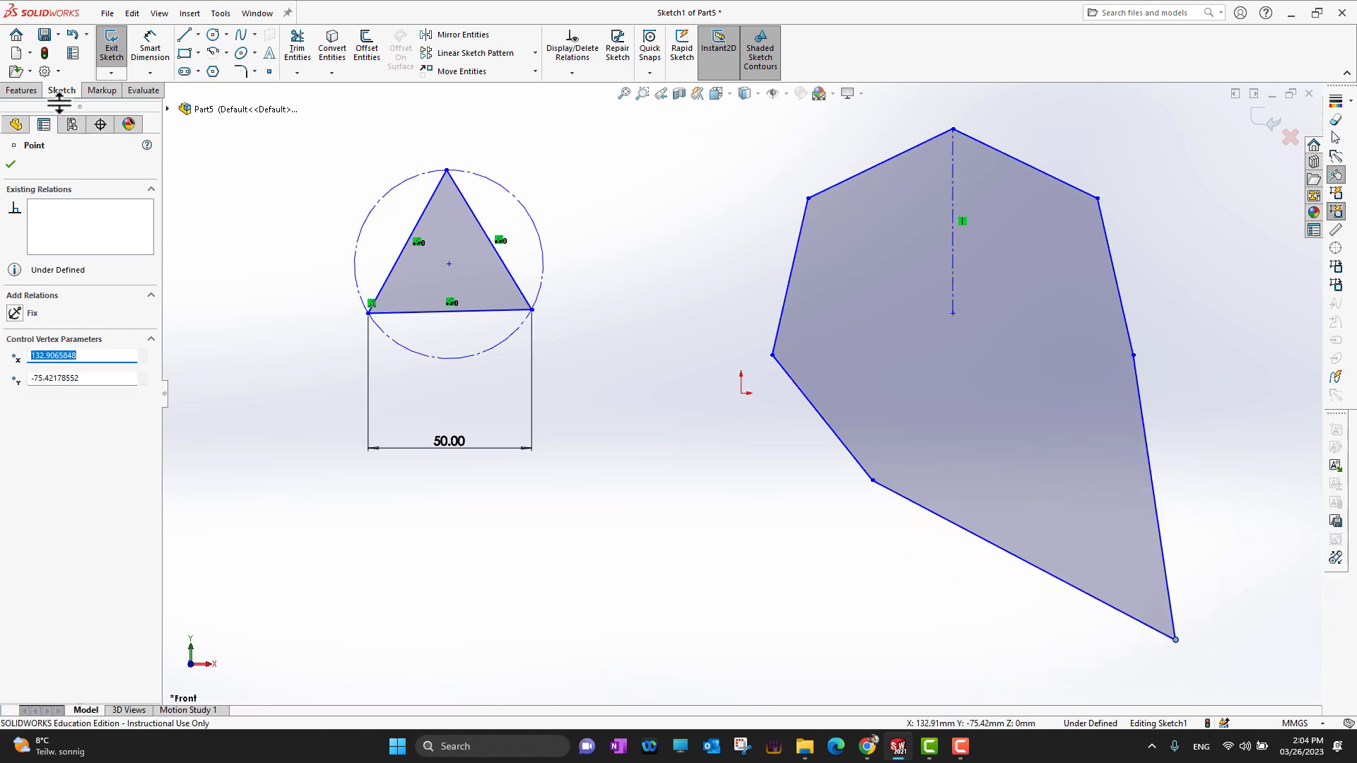
{"action": "left_click", "coordinate": [73, 35]}
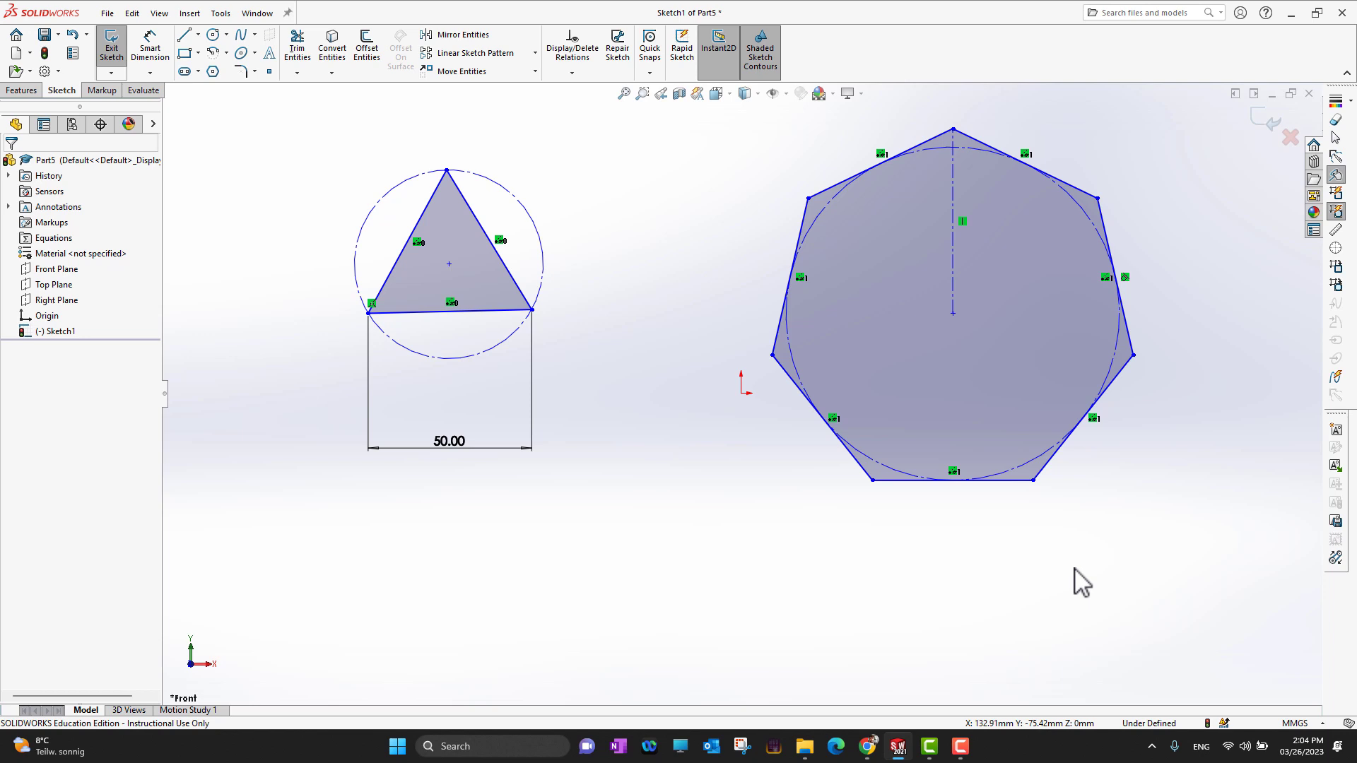
Convert the heptagon's bottom side and adjacent lower-right side to construction geometry.
{"action": "left_click", "coordinate": [1010, 481]}
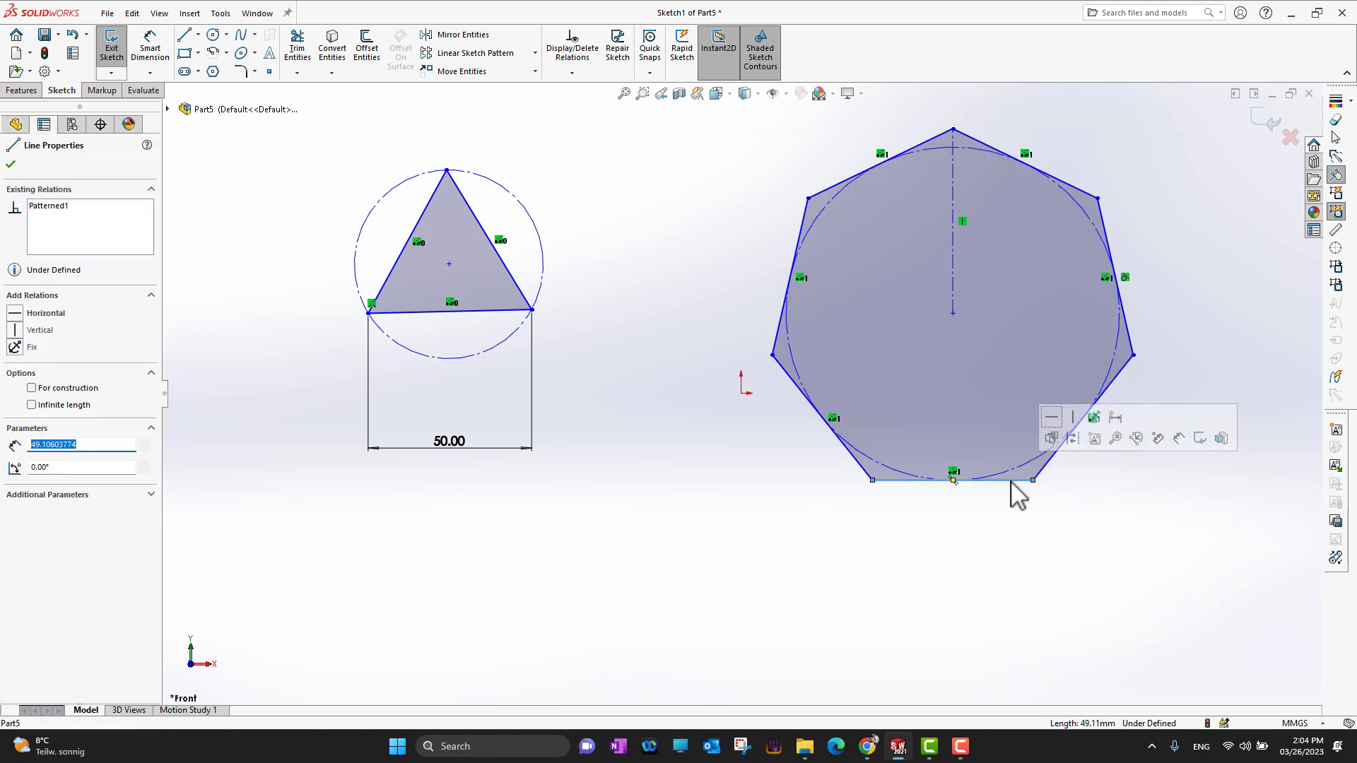
{"action": "left_click", "coordinate": [1044, 467], "text": "ctrl"}
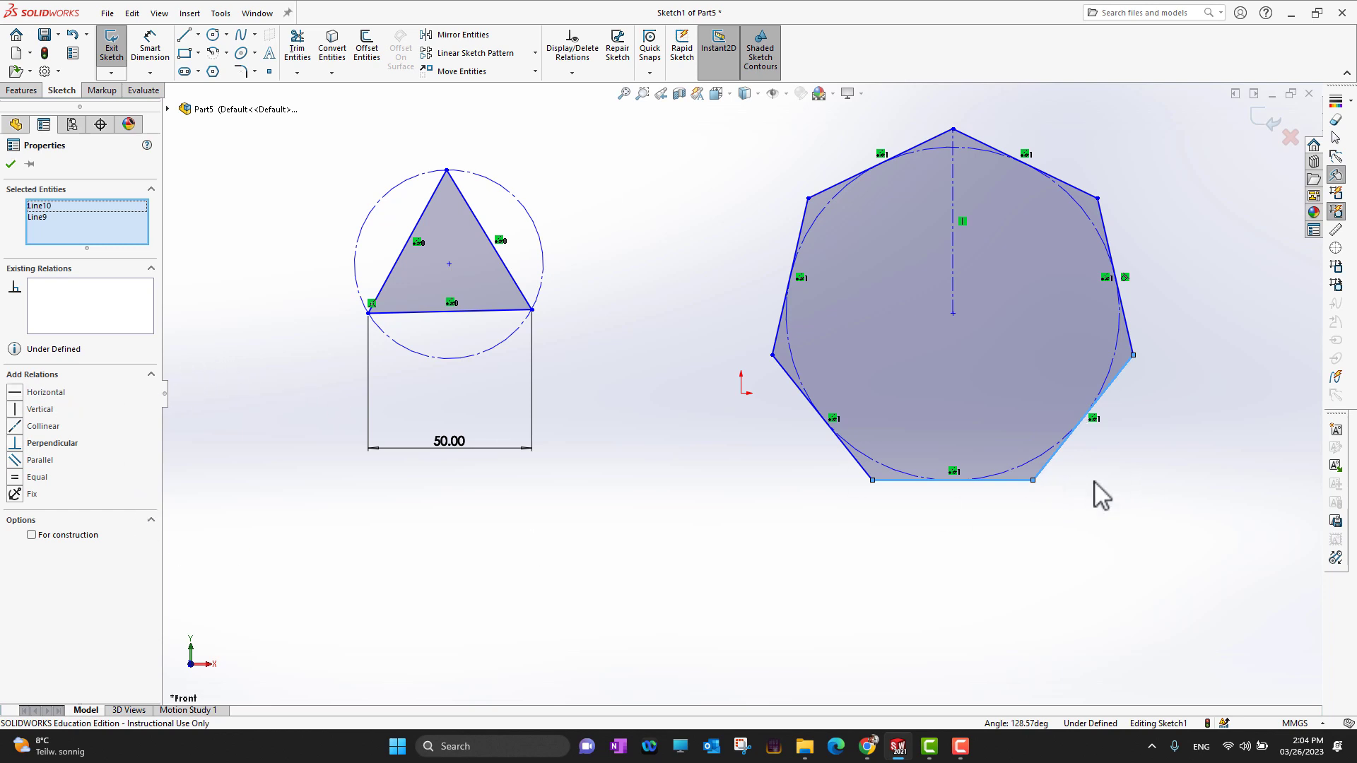
{"action": "left_click", "coordinate": [57, 537]}
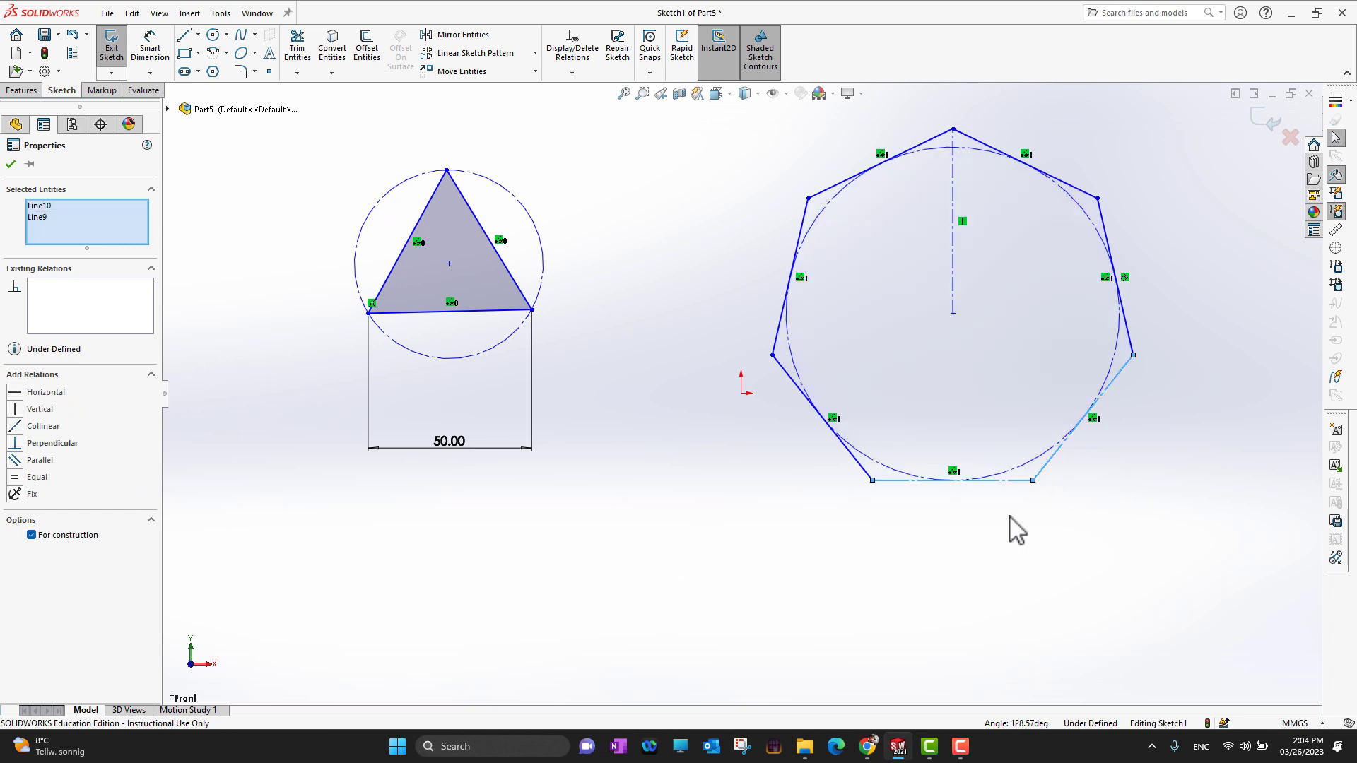
{"action": "left_click", "coordinate": [1060, 584]}
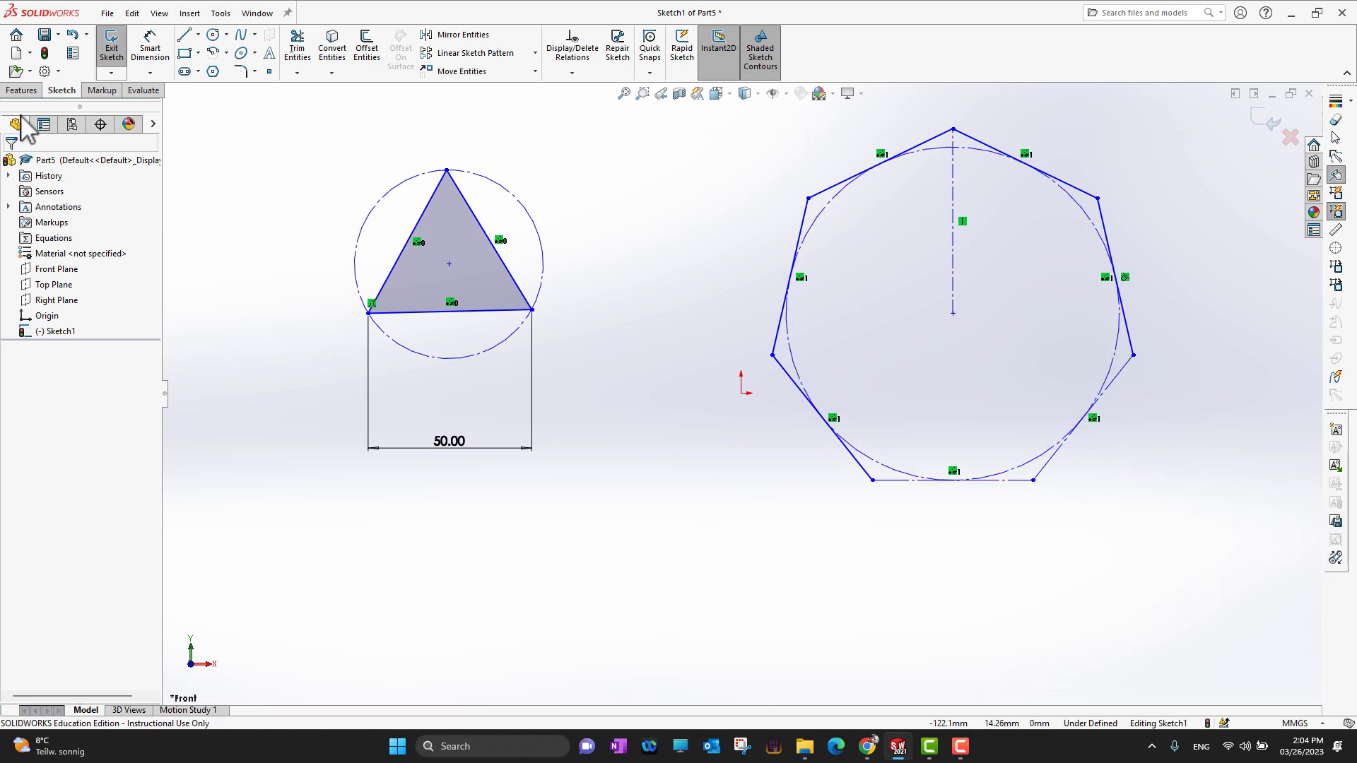
Draw two connected lines from the heptagon's lower-left vertex to a point below it and up to the right vertex, the second about 101 mm long.
{"action": "left_click", "coordinate": [184, 35]}
{"action": "left_click", "coordinate": [873, 480]}
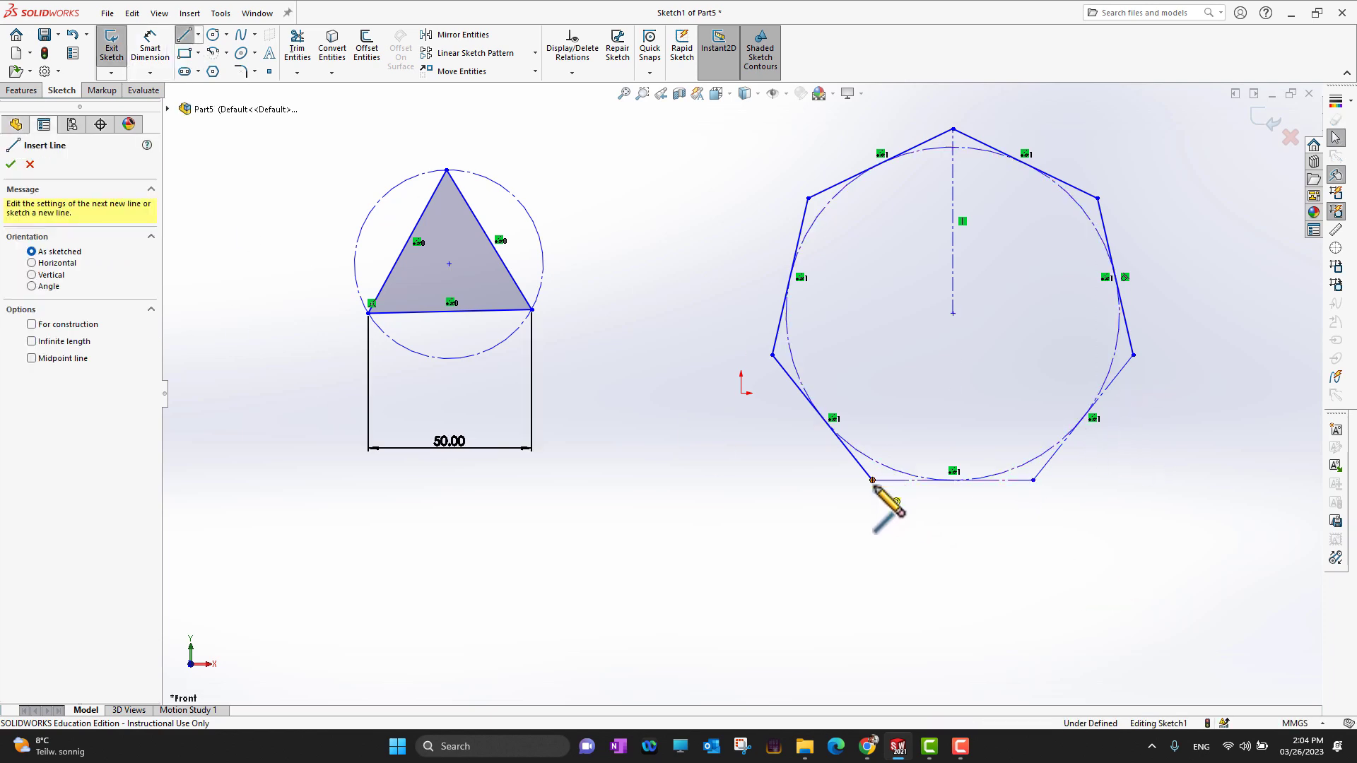
{"action": "left_click", "coordinate": [1097, 683]}
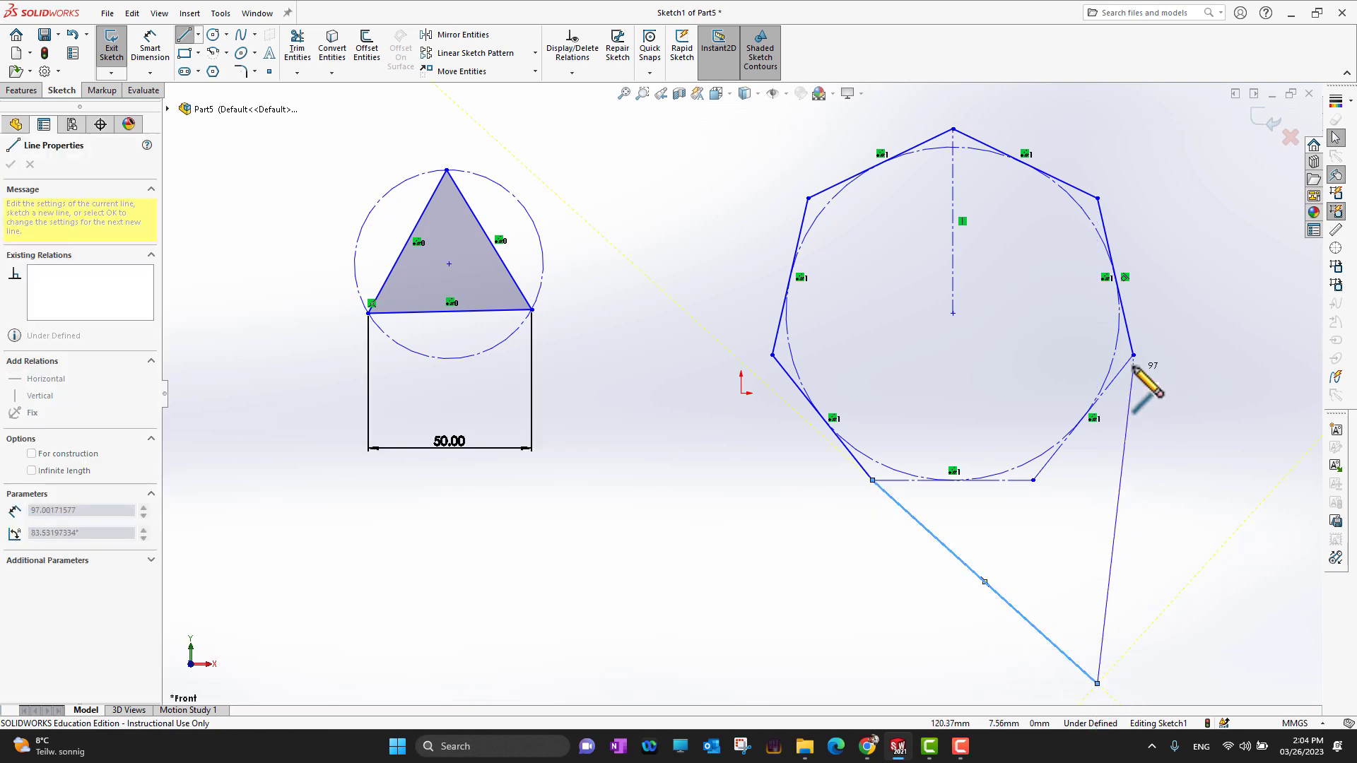
{"action": "left_click", "coordinate": [1133, 355]}
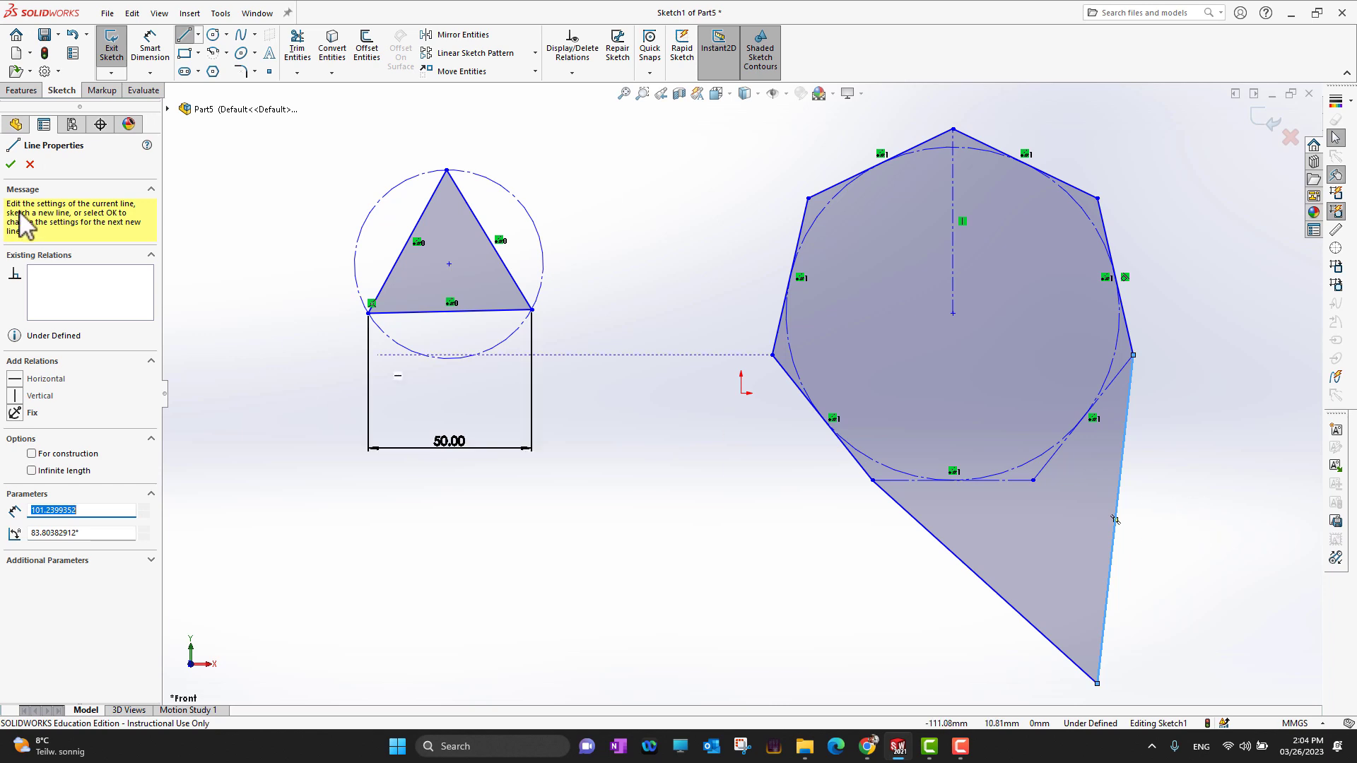
{"action": "left_click", "coordinate": [10, 165]}
{"action": "left_click", "coordinate": [10, 165]}
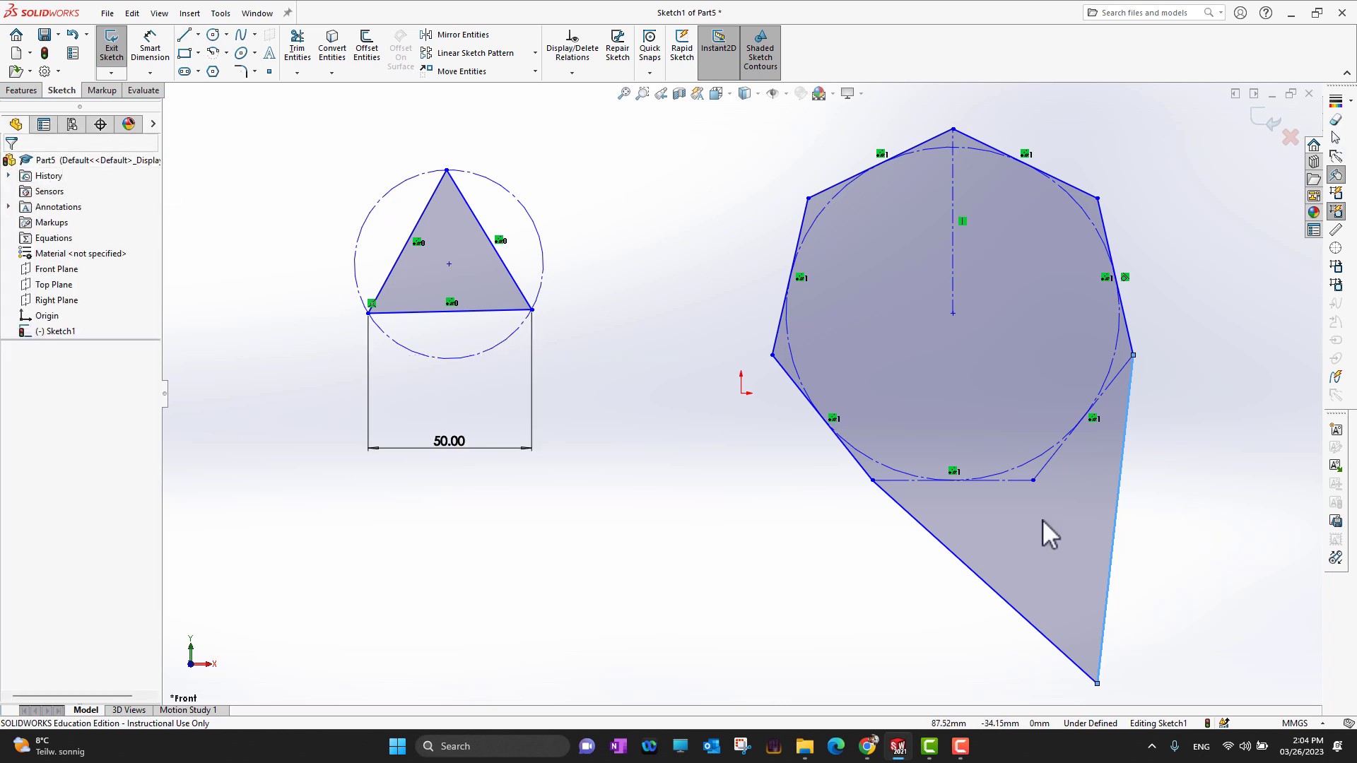
Extrude the triangle and the modified heptagon profile together as blind bosses, raising the depth beyond 40 mm.
{"action": "left_click", "coordinate": [21, 91]}
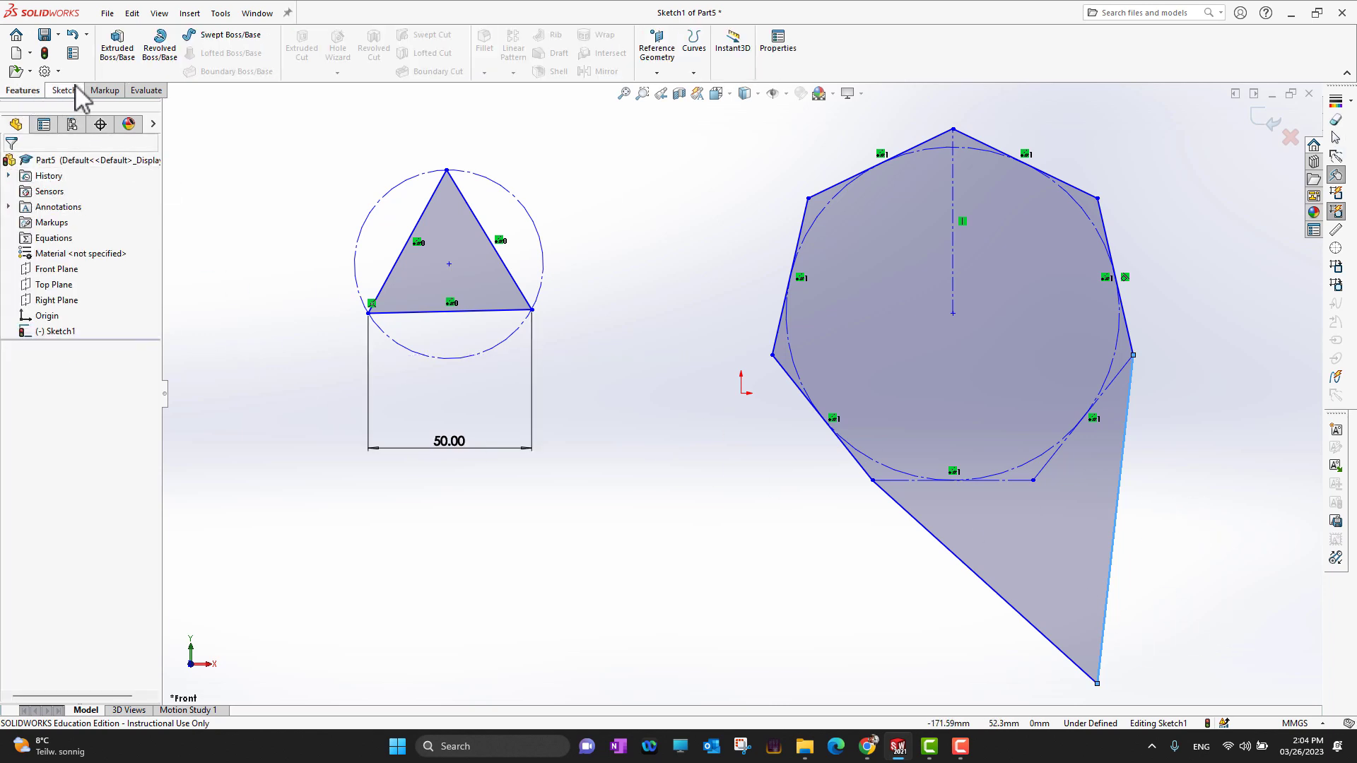
{"action": "left_click", "coordinate": [117, 44]}
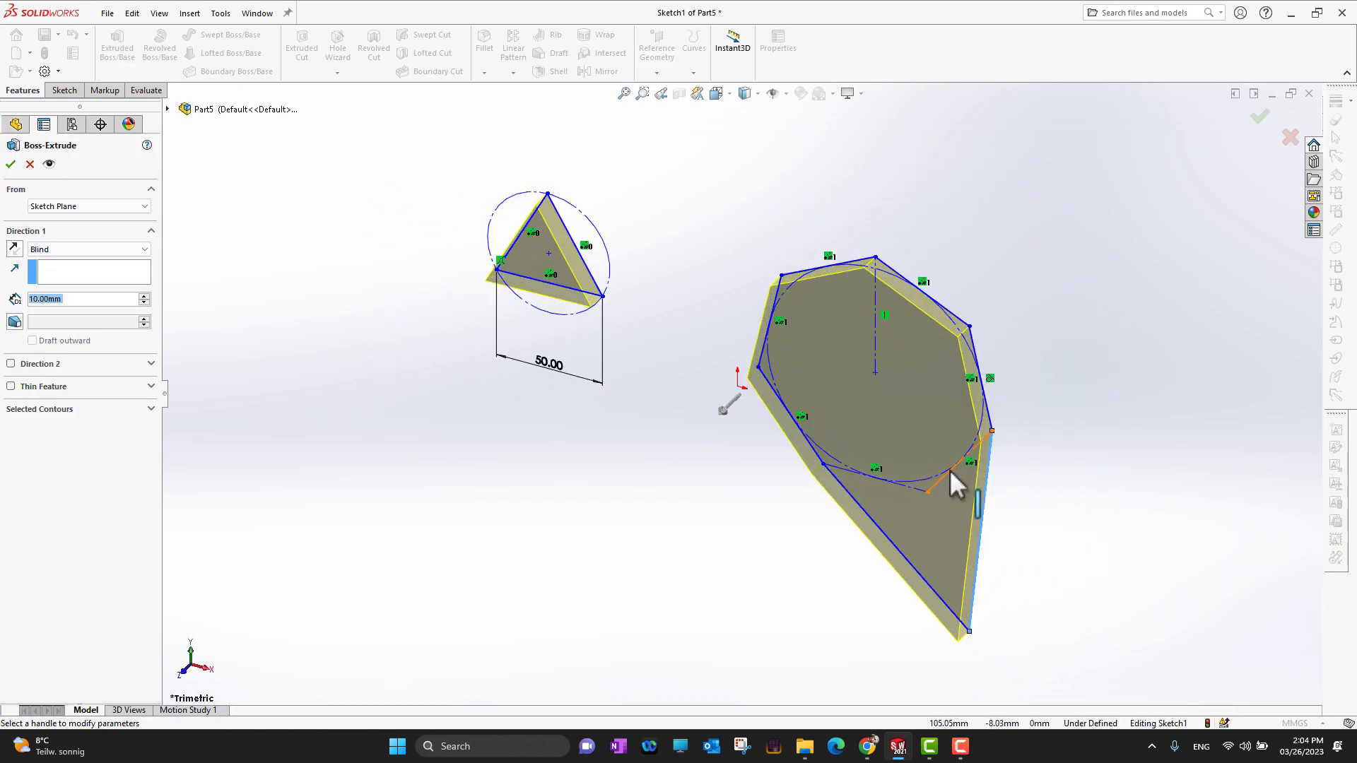
{"action": "left_click", "coordinate": [144, 297]}
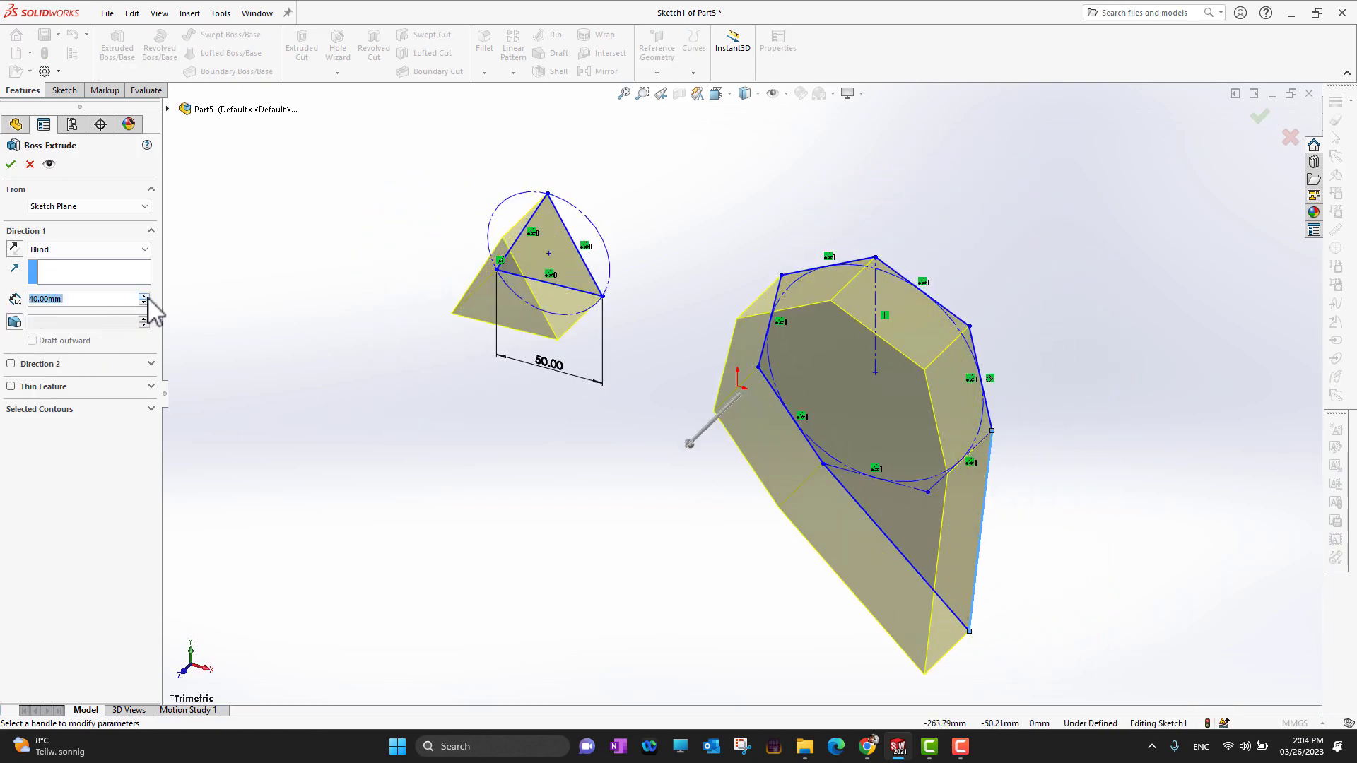
{"action": "left_click", "coordinate": [145, 297]}
{"action": "left_click", "coordinate": [10, 164]}
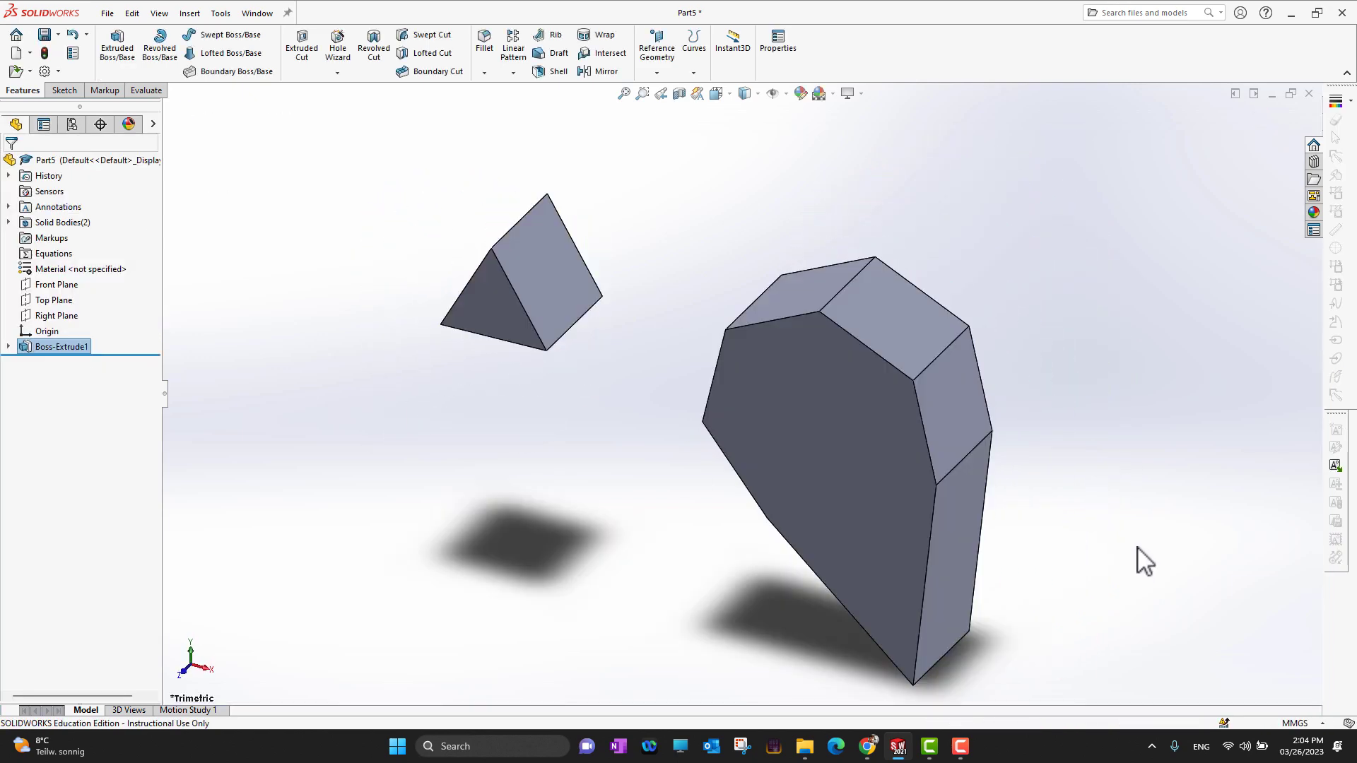
Examine the shape of the two extruded bodies from different angles and distances, ending with the whole model in view.
{"action": "mouse_move", "coordinate": [1142, 560]}
{"action": "middle_mouse_down"}
{"action": "mouse_move", "coordinate": [1172, 394]}
{"action": "mouse_move", "coordinate": [1231, 394]}
{"action": "mouse_move", "coordinate": [1154, 460]}
{"action": "mouse_move", "coordinate": [1181, 473]}
{"action": "mouse_move", "coordinate": [1238, 551]}
{"action": "mouse_move", "coordinate": [1188, 456]}
{"action": "mouse_move", "coordinate": [1239, 385]}
{"action": "mouse_move", "coordinate": [1227, 236]}
{"action": "mouse_move", "coordinate": [1159, 370]}
{"action": "mouse_move", "coordinate": [1164, 411]}
{"action": "middle_mouse_up"}
{"action": "scroll", "coordinate": [1115, 497], "scroll_direction": "up", "scroll_amount": 3}
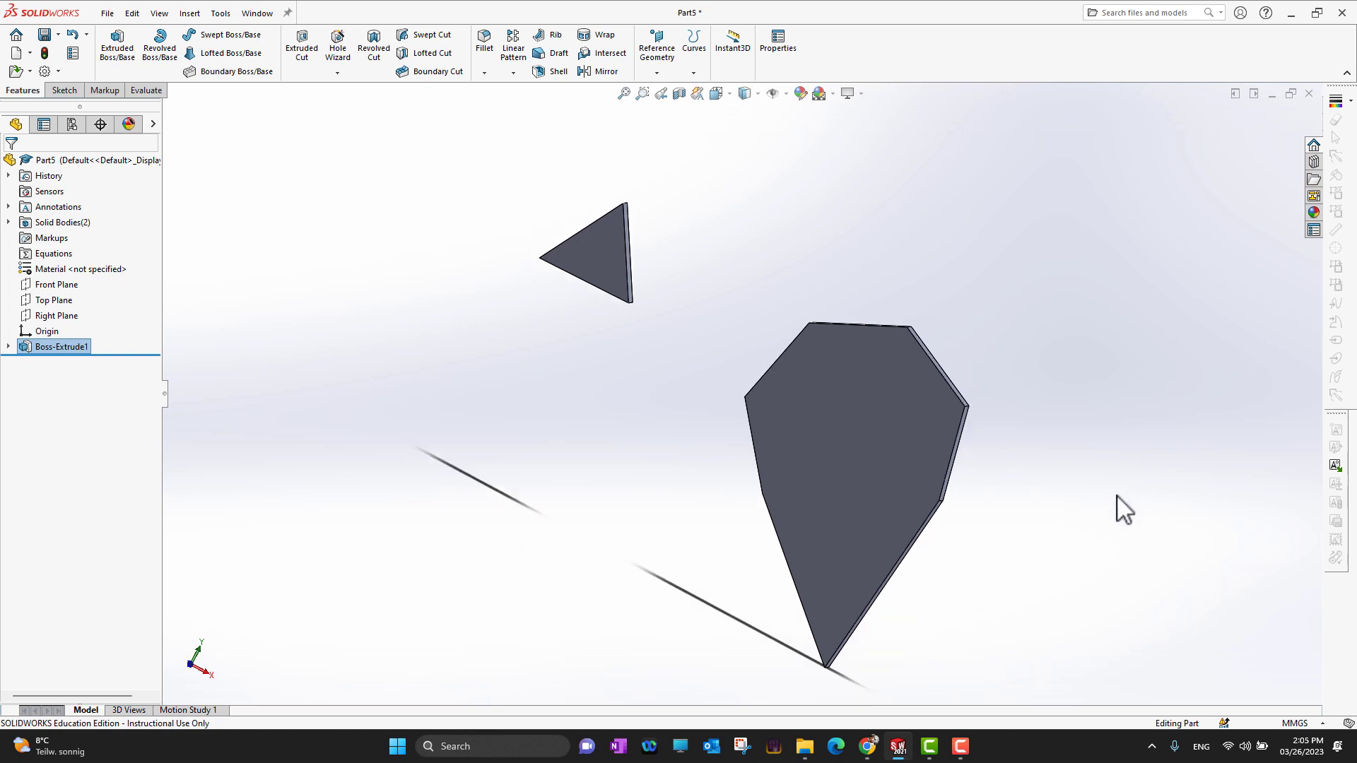
{"action": "scroll", "coordinate": [1011, 485], "scroll_direction": "down", "scroll_amount": 3}
{"action": "middle_click_drag", "start_coordinate": [811, 519], "coordinate": [864, 504]}
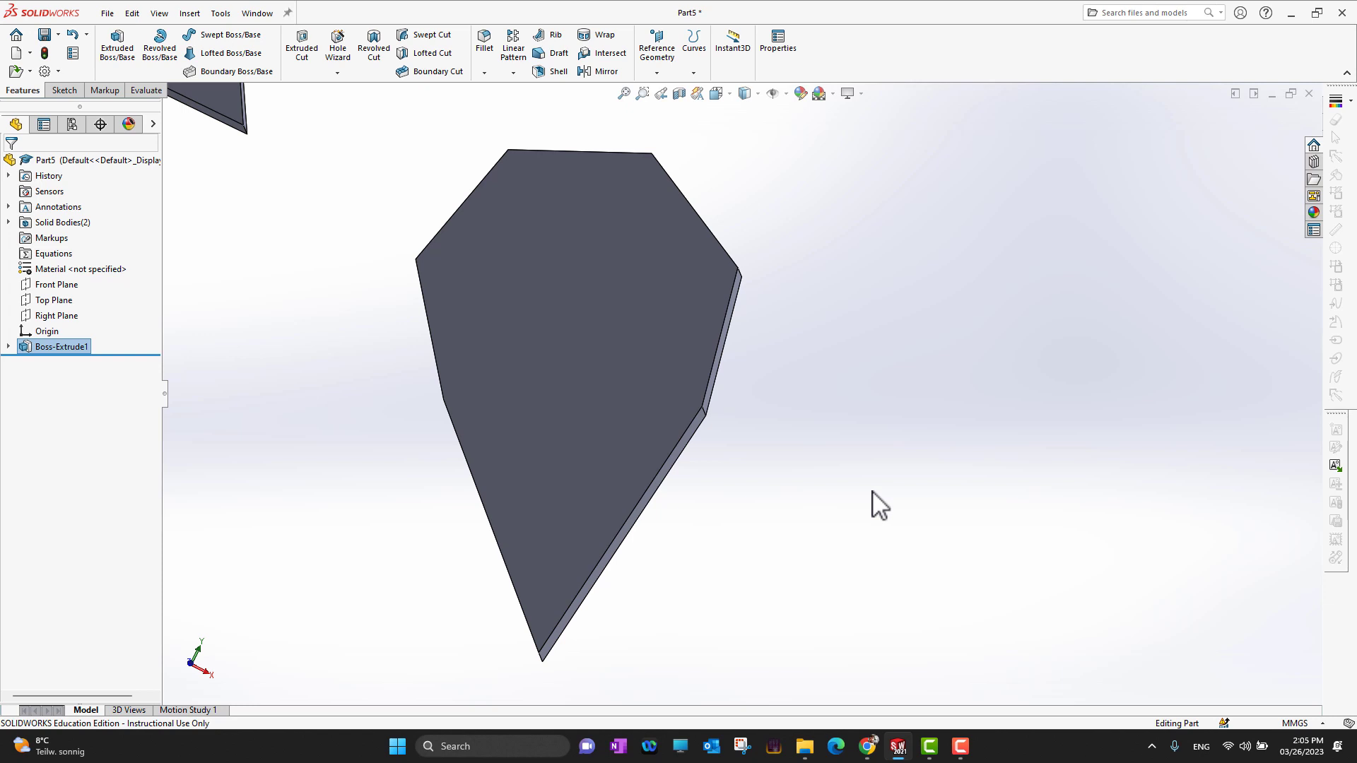
{"action": "scroll", "coordinate": [905, 509], "scroll_direction": "up", "scroll_amount": 3}
{"action": "scroll", "coordinate": [735, 365], "scroll_direction": "down", "scroll_amount": 2}
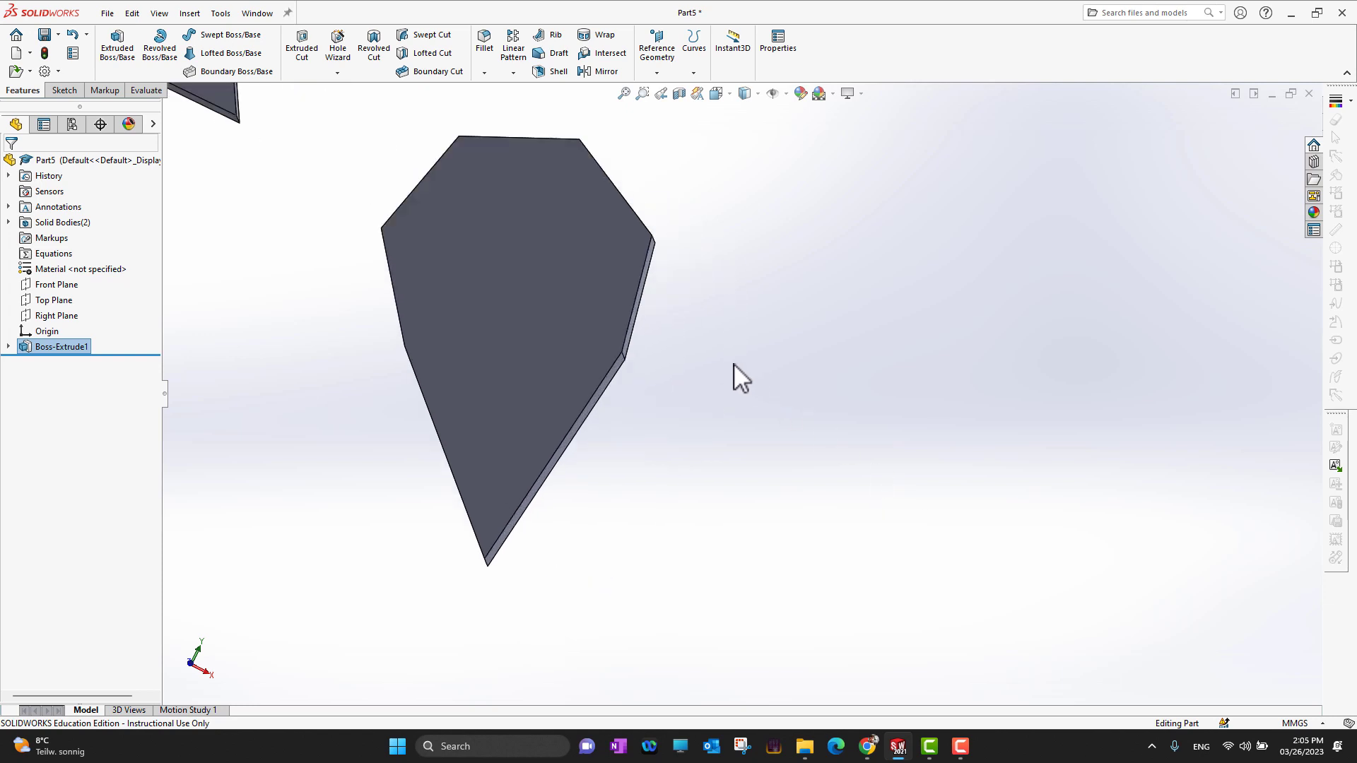
{"action": "key", "text": "f"}
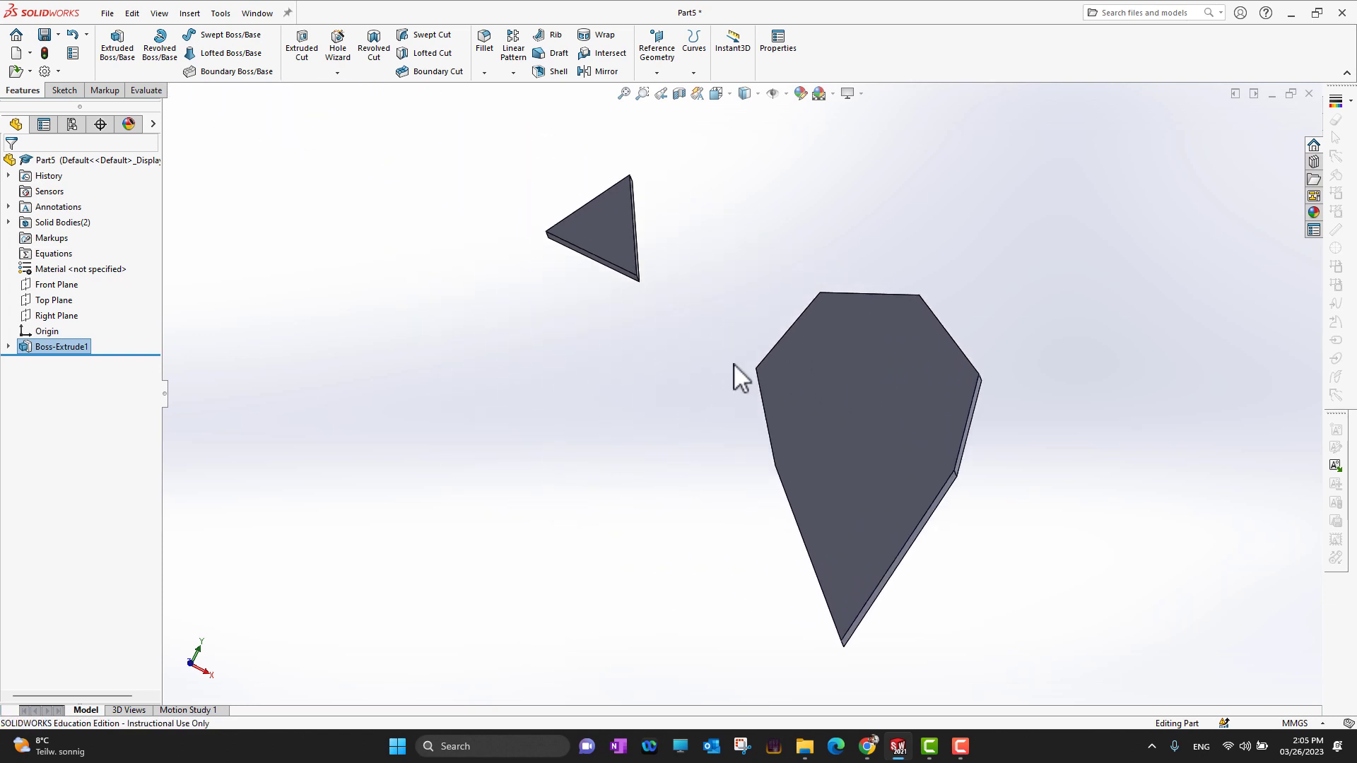